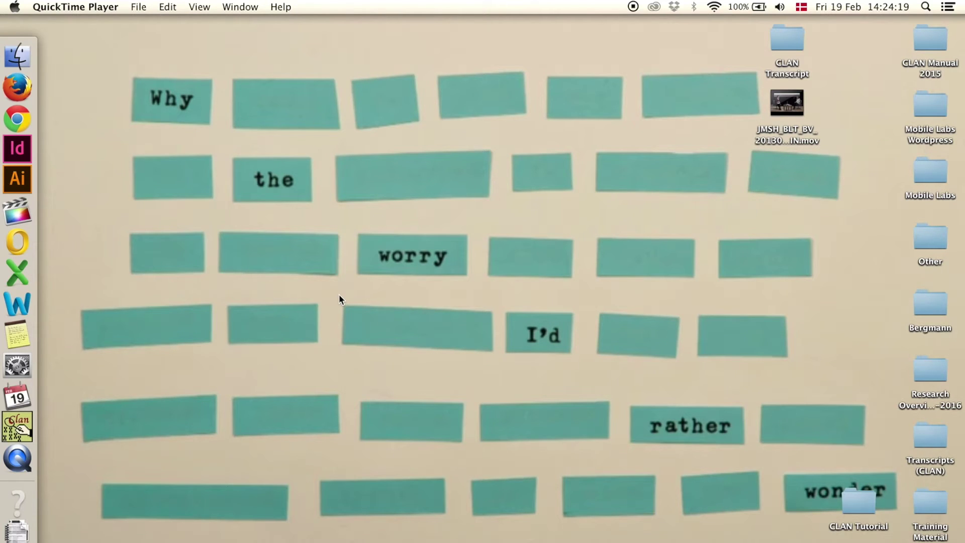
- Move the JMSH_BLT_BV_20130513_YT_IN.mov video from the desktop into the CLAN Transcript folder and verify it
left_click(779, 41)
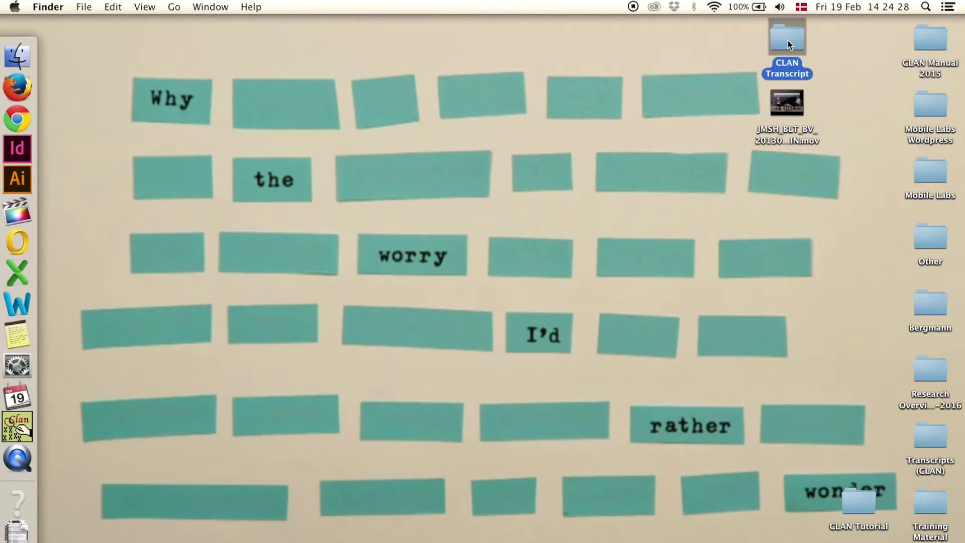
left_click(685, 97)
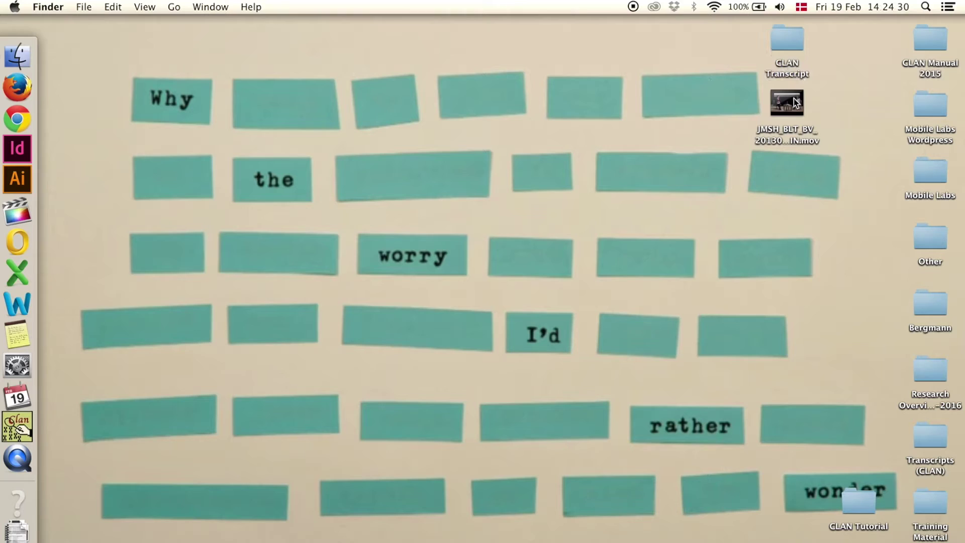
left_click_drag(792, 99, 792, 38)
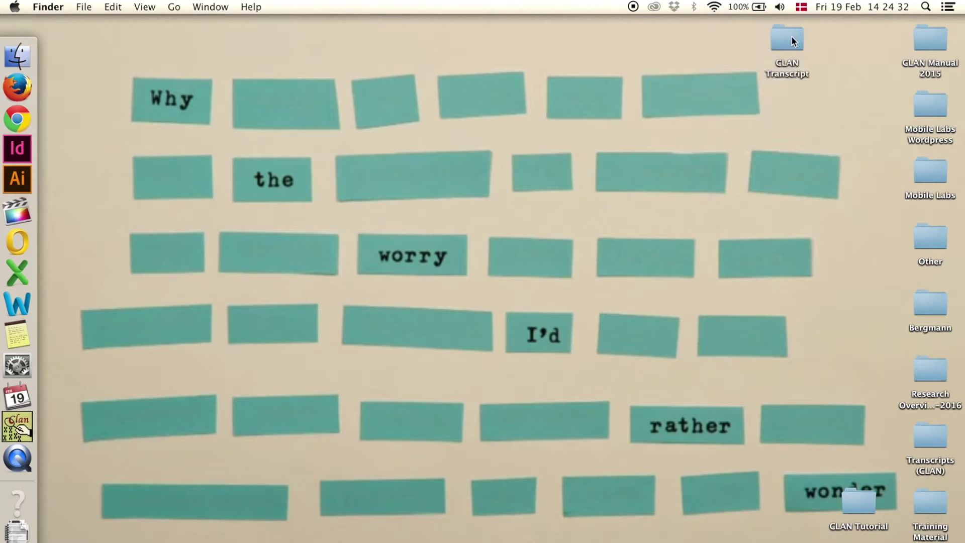
double_click(792, 40)
- Launch CLAN, show and close the Commands window, and browse the File menu over newfile.cha
left_click(18, 426)
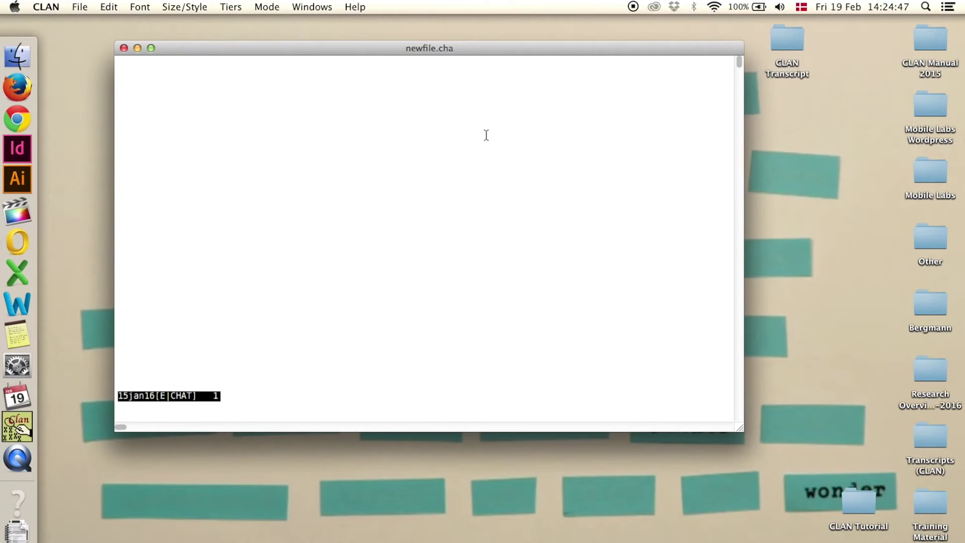
left_click(296, 8)
left_click(312, 30)
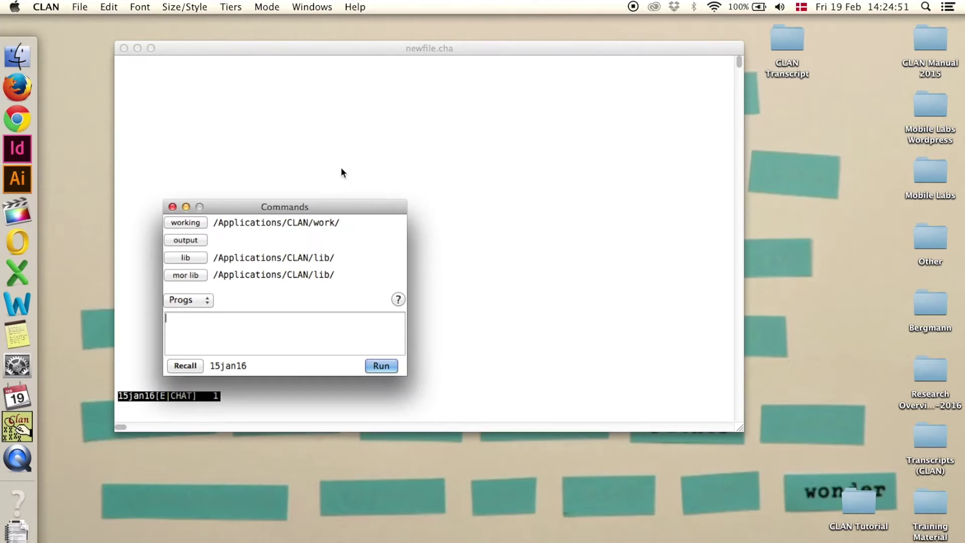
left_click(172, 207)
left_click(80, 8)
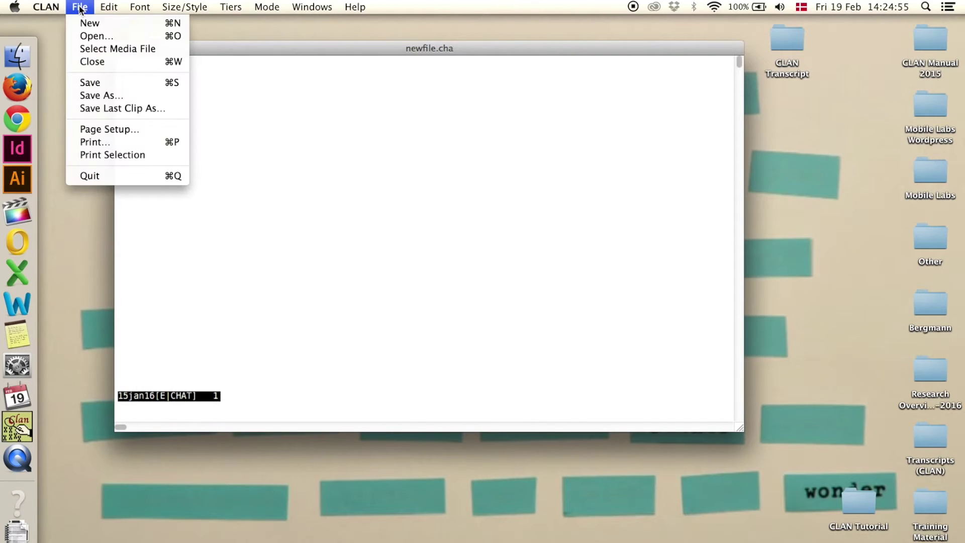
left_click(87, 23)
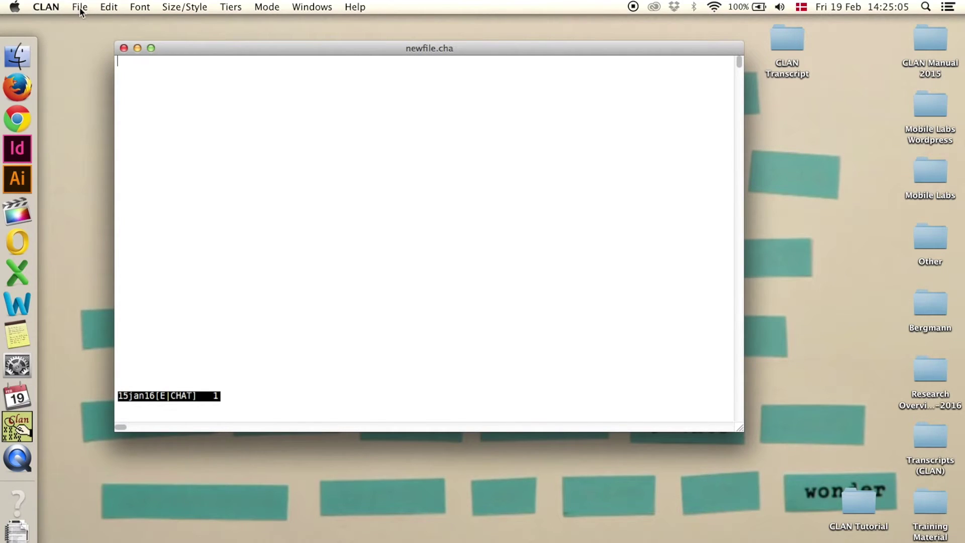
left_click(81, 9)
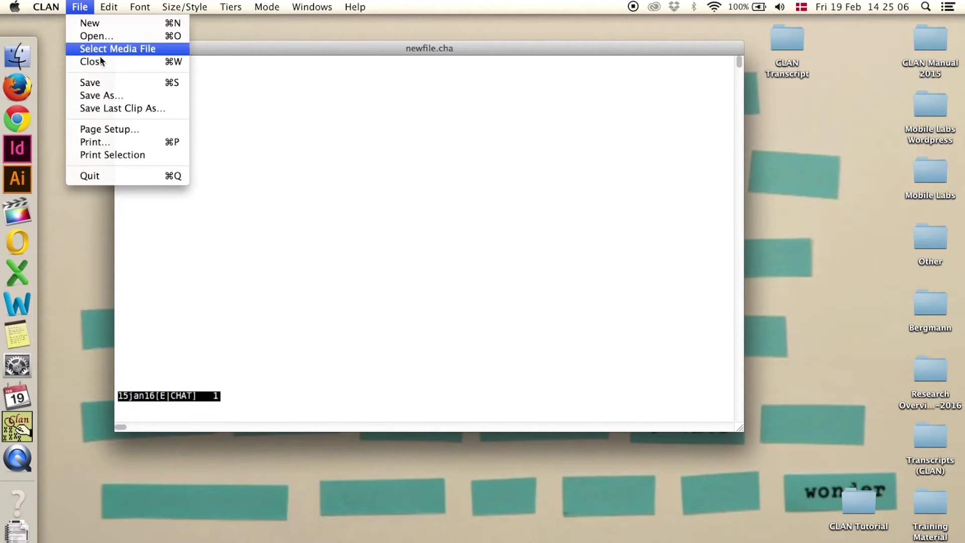
- Save the new transcript under the name CLANTest in the CLAN Transcript folder
left_click(110, 82)
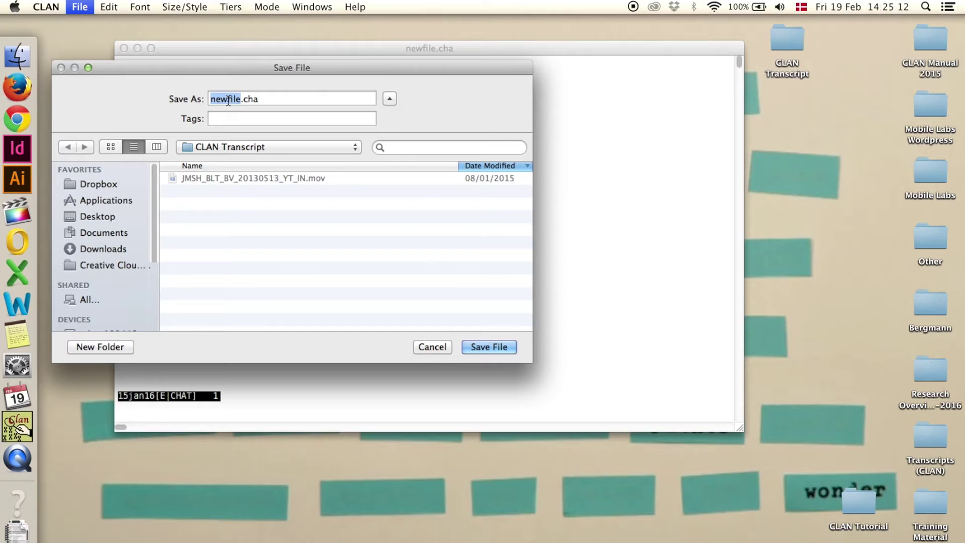
type("CLANTest")
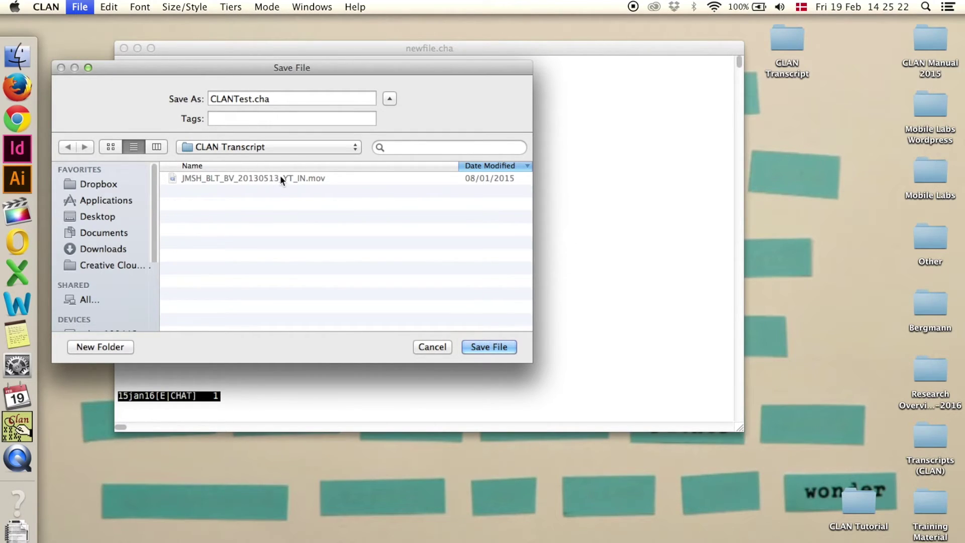
left_click(270, 98)
left_click(496, 346)
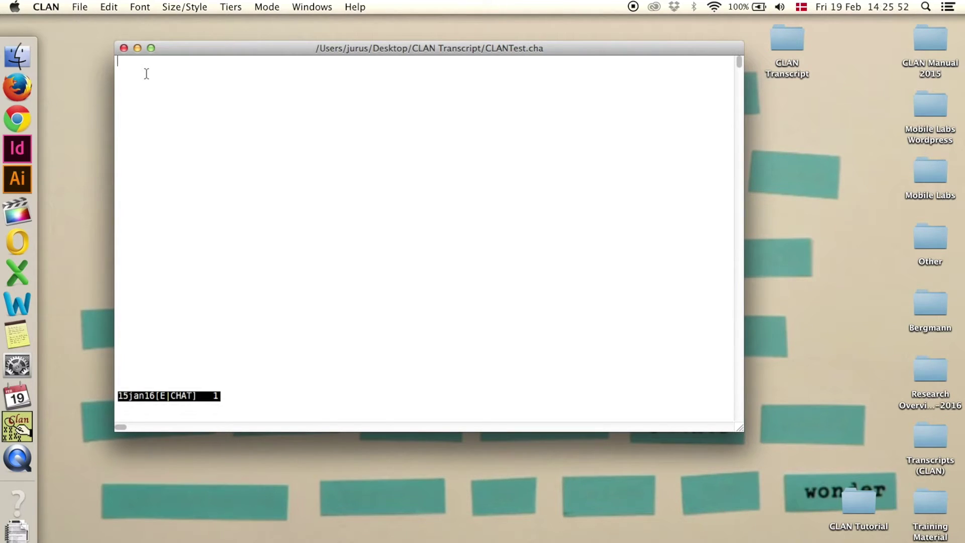
type("@Begin")
key("Return")
key("Tab")
key("BackSpace")
type("@Options:")
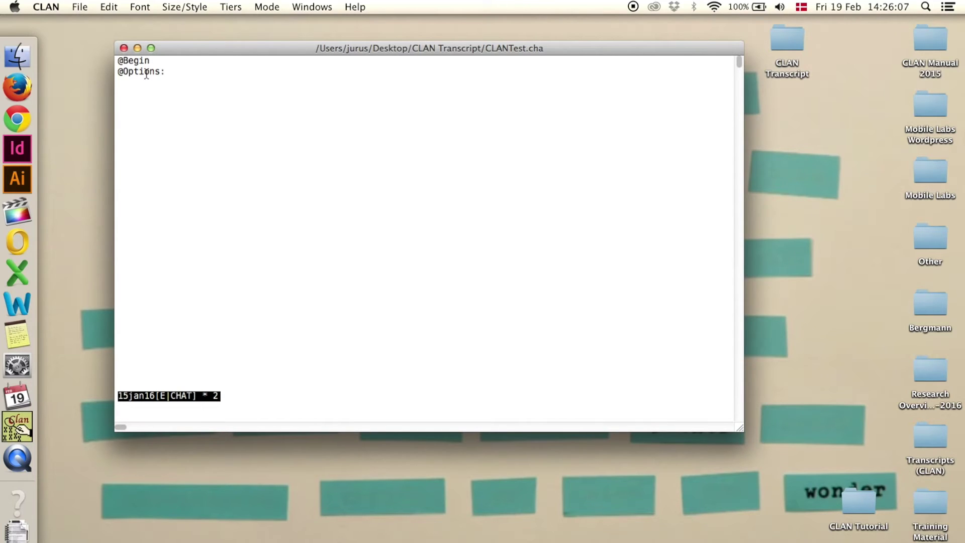
key("Tab")
type("CA")
key("Return")
key("BackSpace")
type("@Media:")
key("Return")
type("@En")
type("d")
left_click(166, 84)
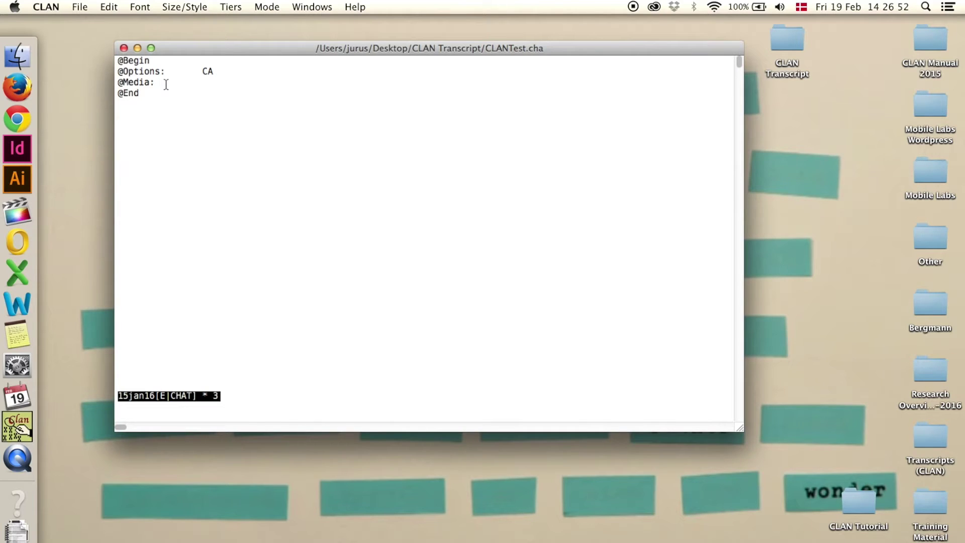
left_click(83, 10)
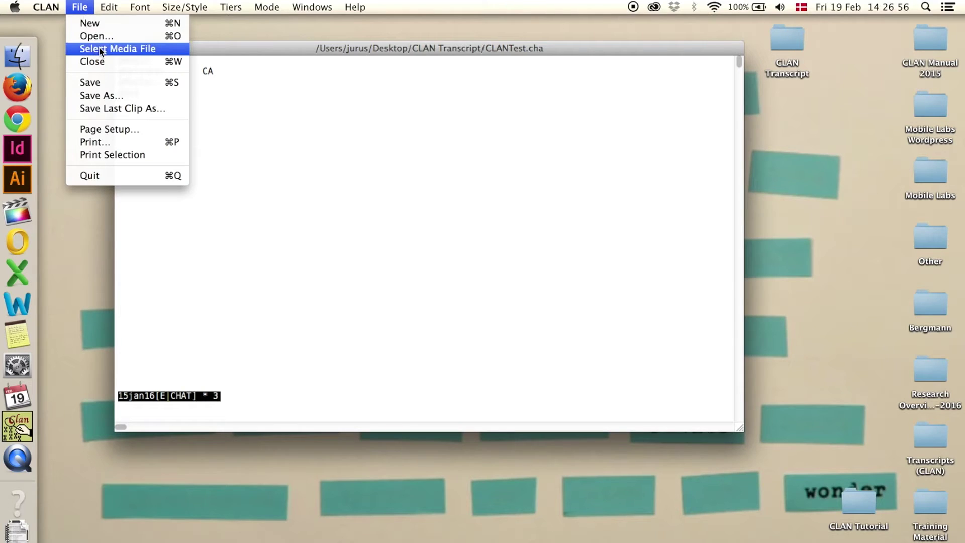
left_click(100, 50)
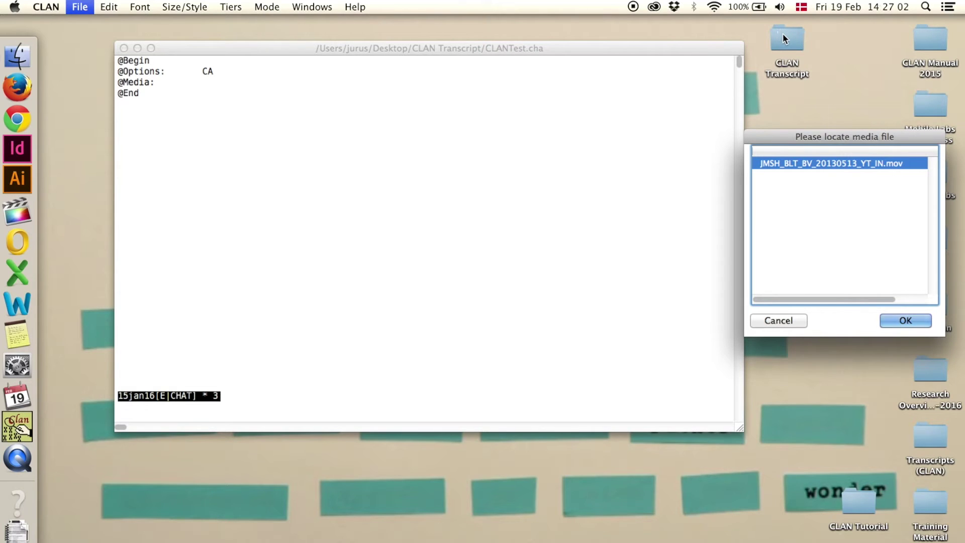
left_click(899, 320)
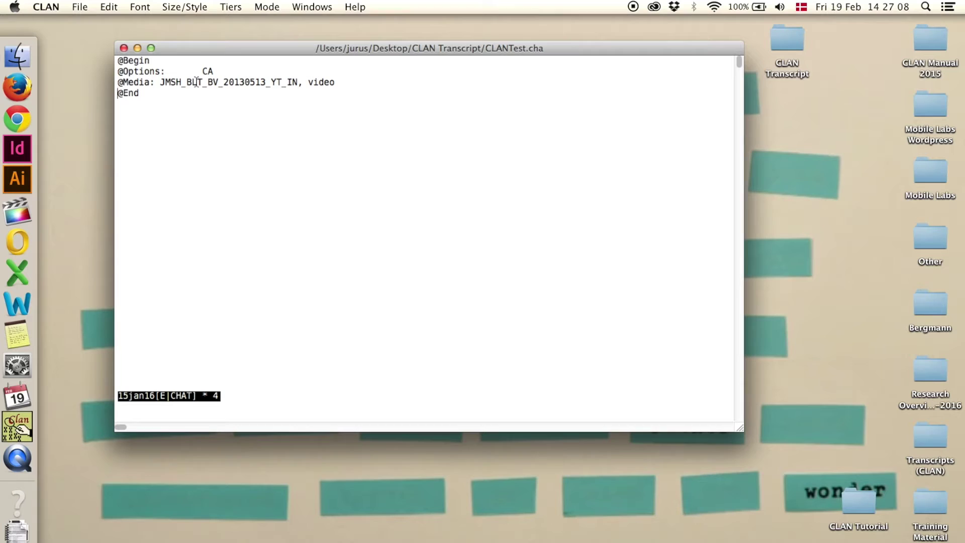
double_click(250, 81)
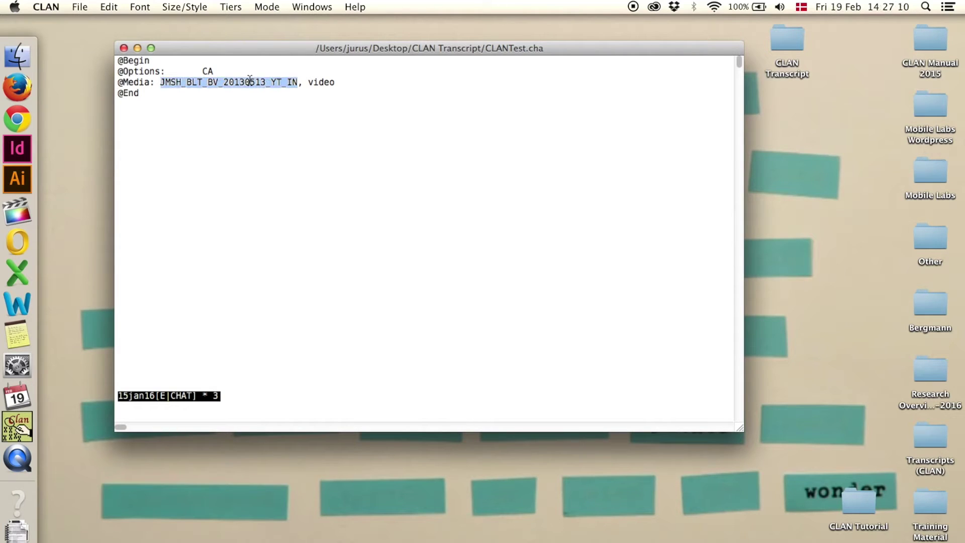
double_click(319, 82)
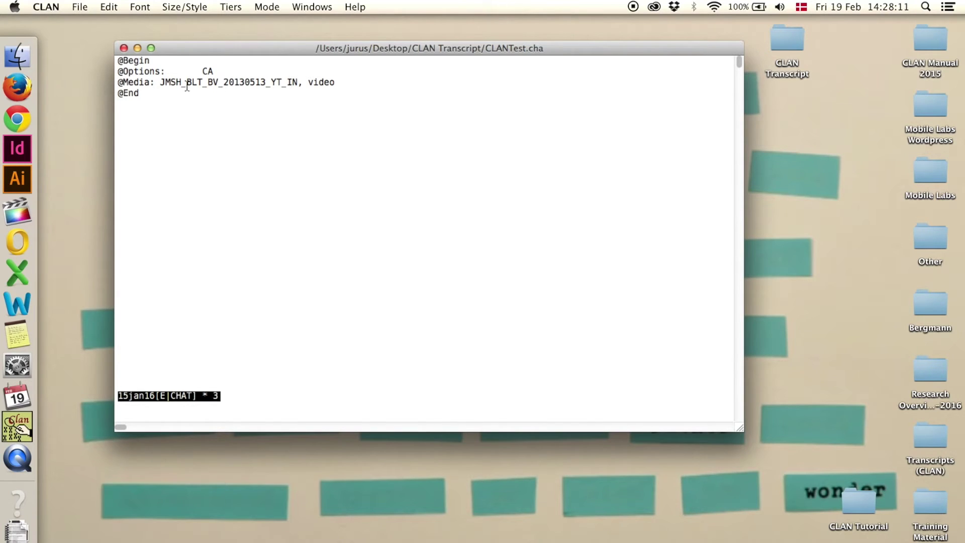
- Add speaker SP01 with language eng and role Adult through the ID headers editor
left_click(233, 7)
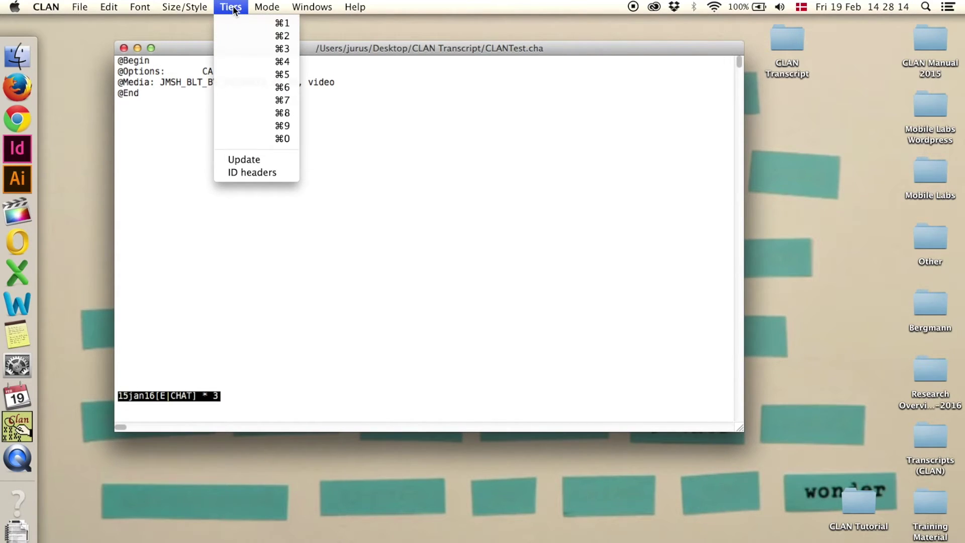
left_click(258, 173)
left_click_drag(753, 70, 318, 80)
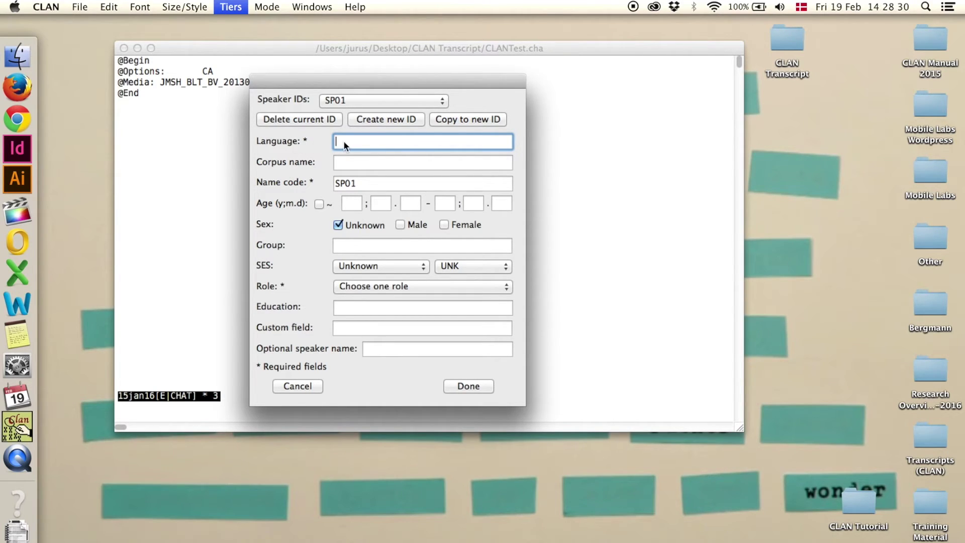
type("eng")
left_click(365, 283)
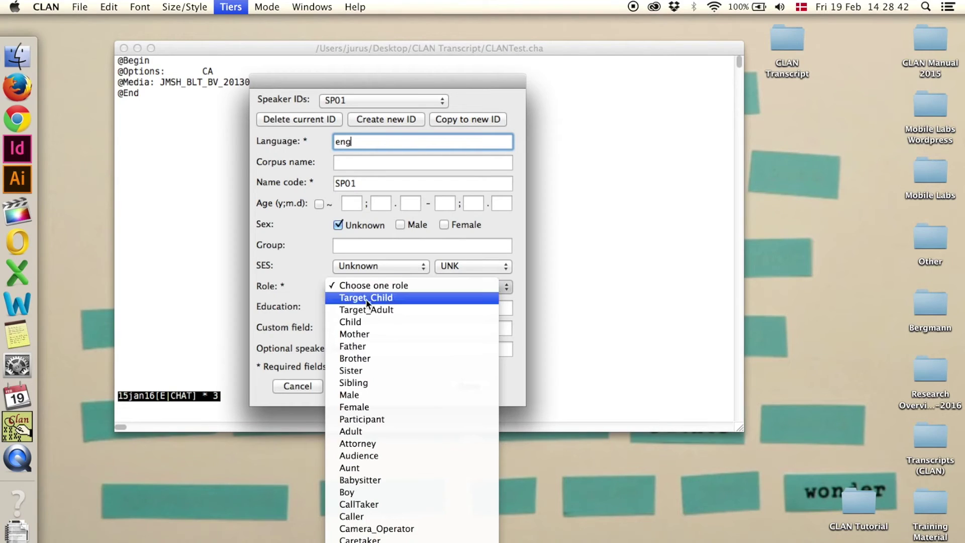
left_click(383, 432)
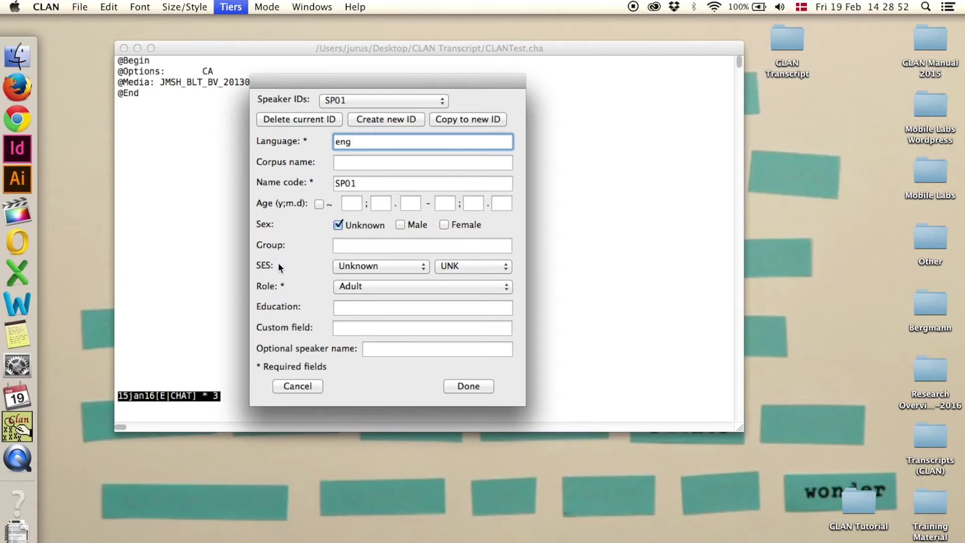
left_click(460, 386)
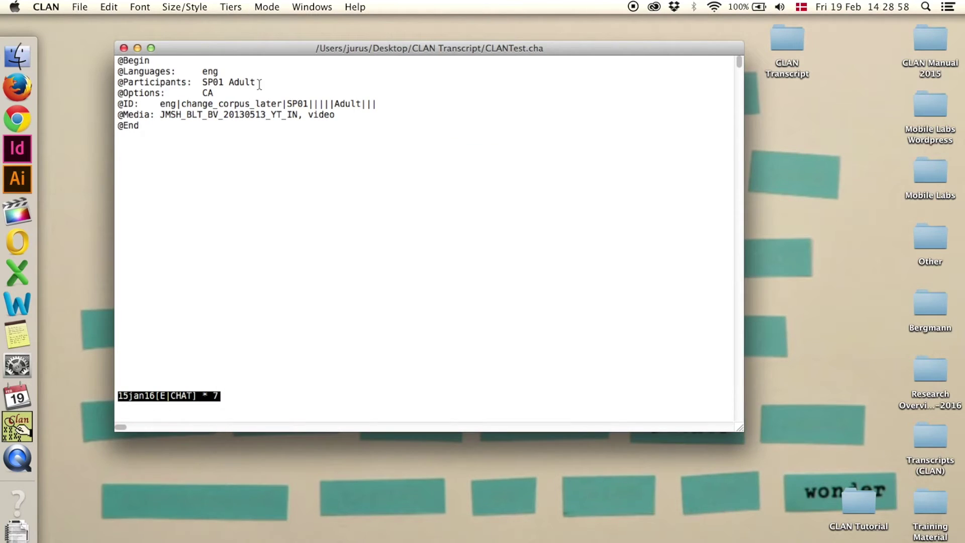
left_click_drag(258, 83, 103, 85)
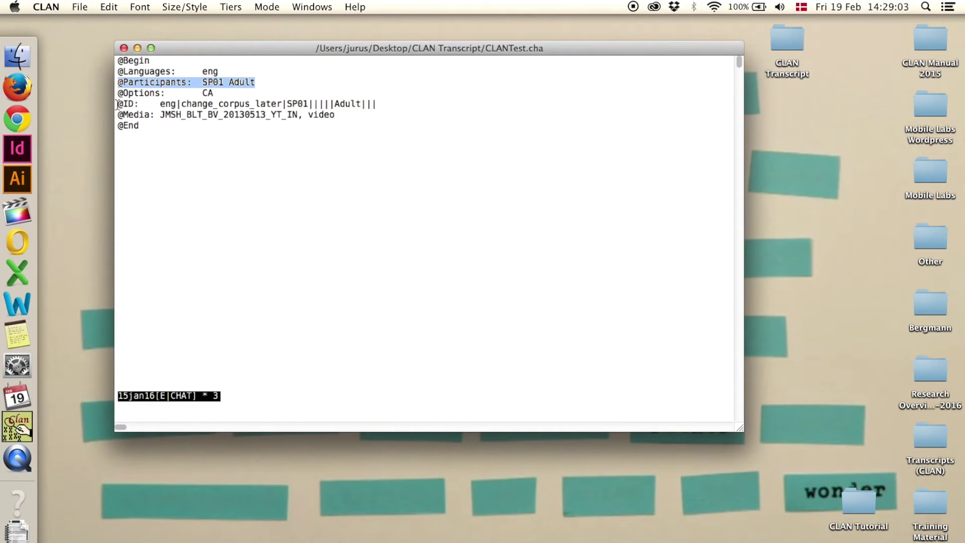
left_click_drag(117, 104, 381, 103)
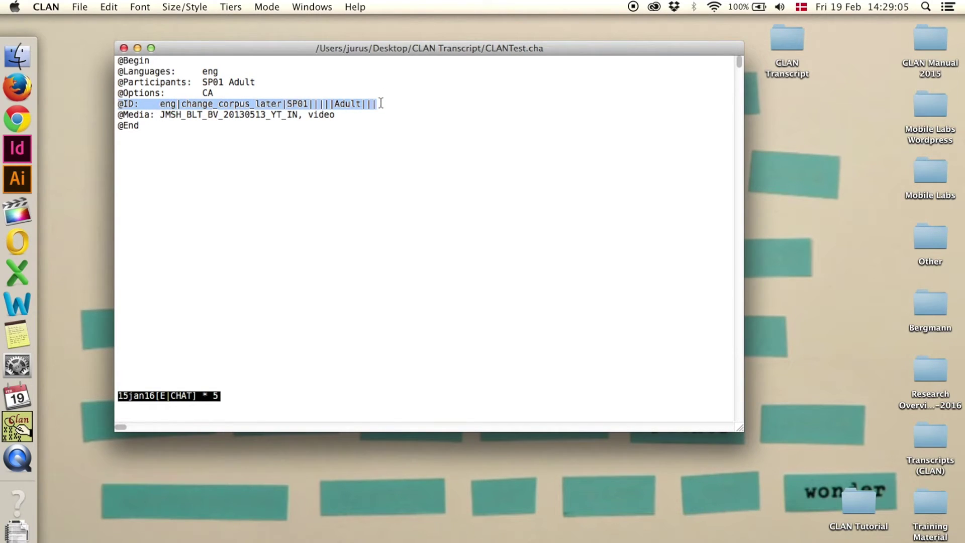
left_click(263, 82)
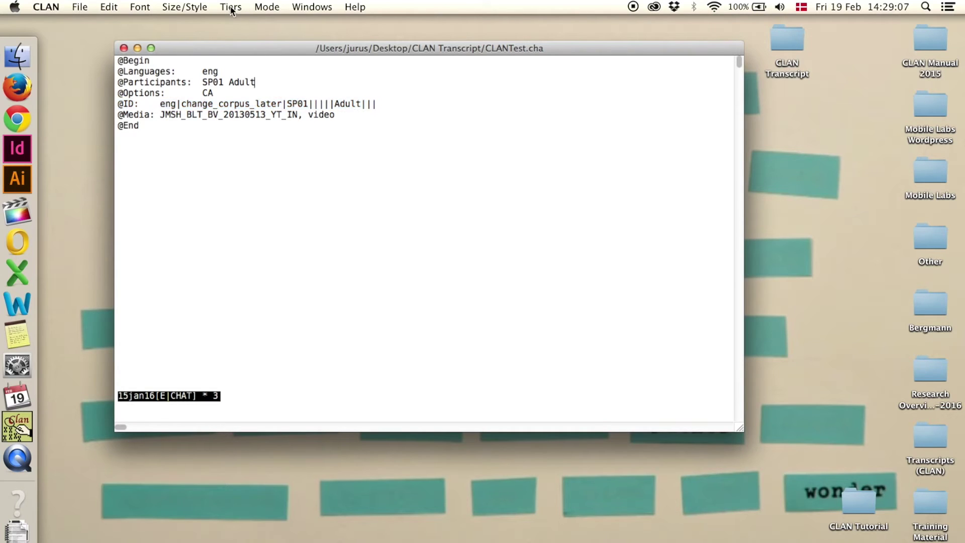
- Create a second speaker ID, SP02, with role Adult in the ID headers editor
left_click(231, 7)
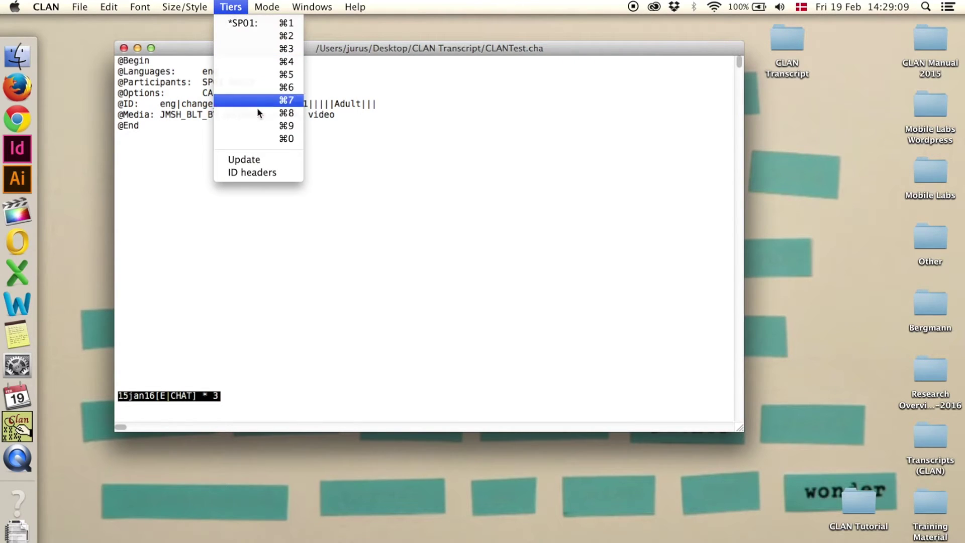
left_click(267, 172)
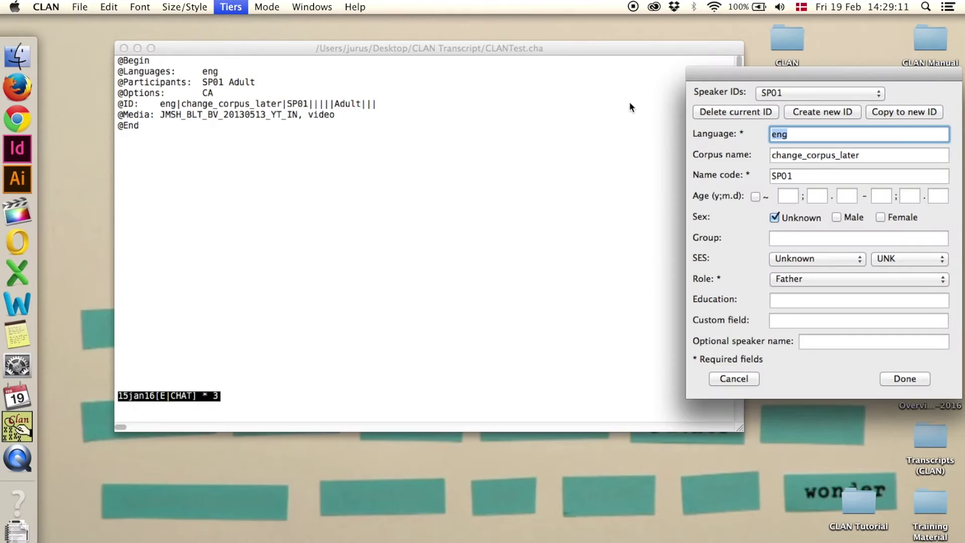
left_click_drag(819, 73, 513, 70)
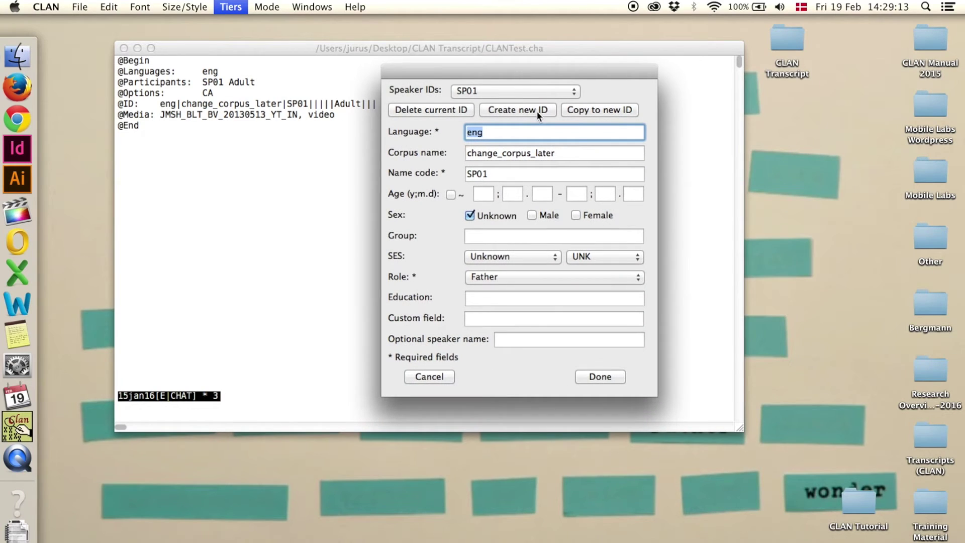
left_click(533, 110)
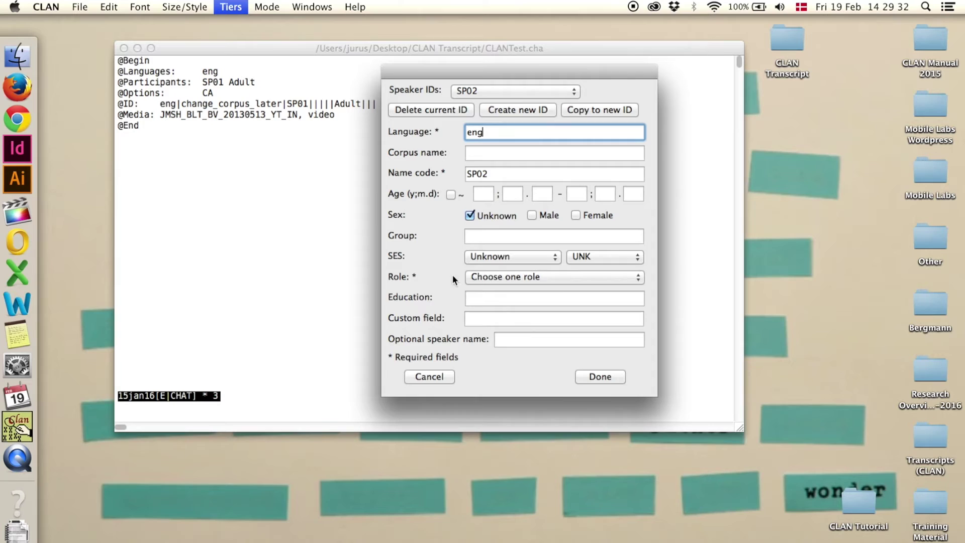
left_click(533, 277)
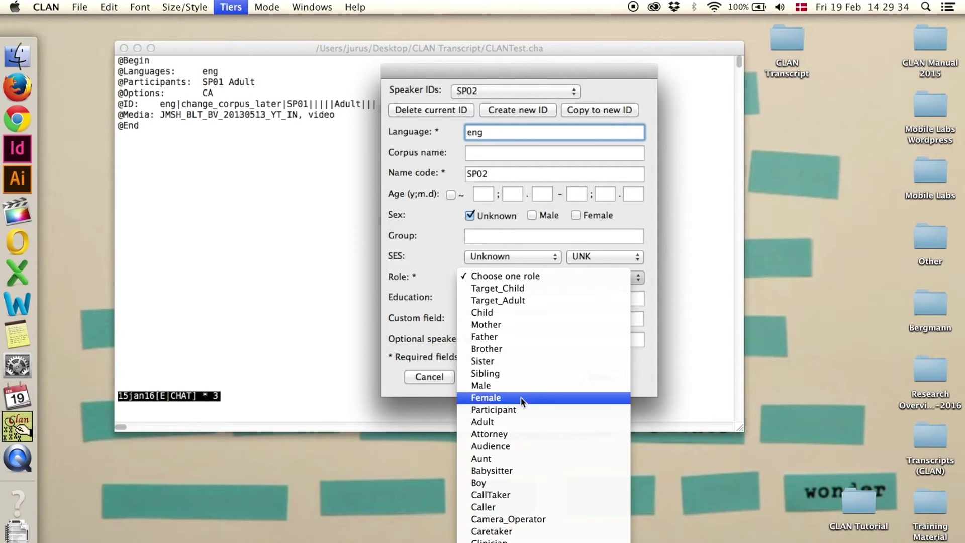
left_click(518, 422)
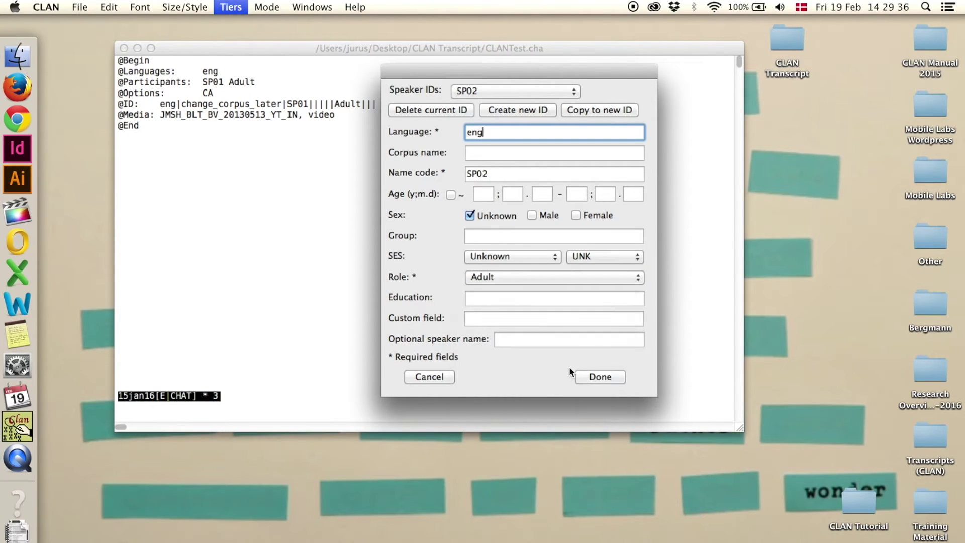
left_click(601, 376)
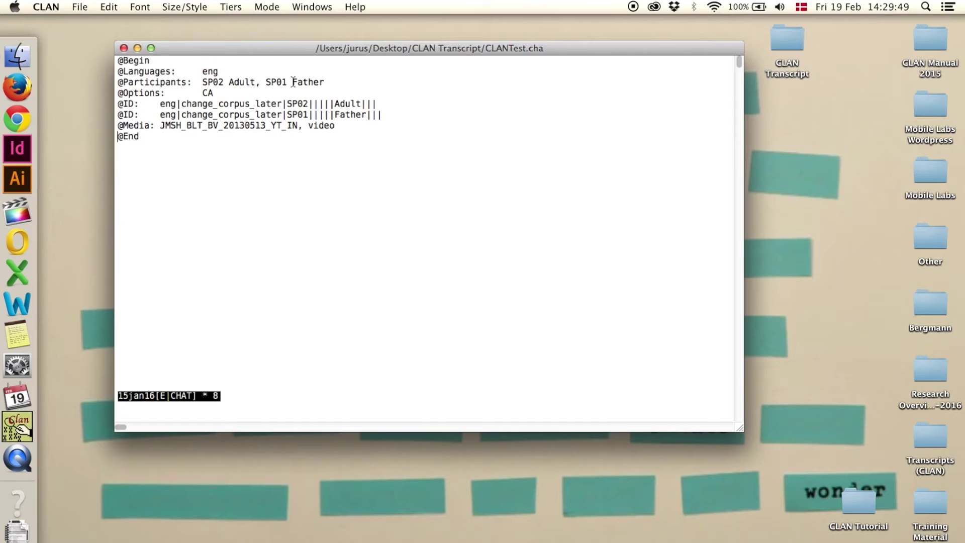
left_click_drag(293, 82, 329, 82)
key("BackSpace")
type("Adul")
left_click_drag(380, 115, 109, 105)
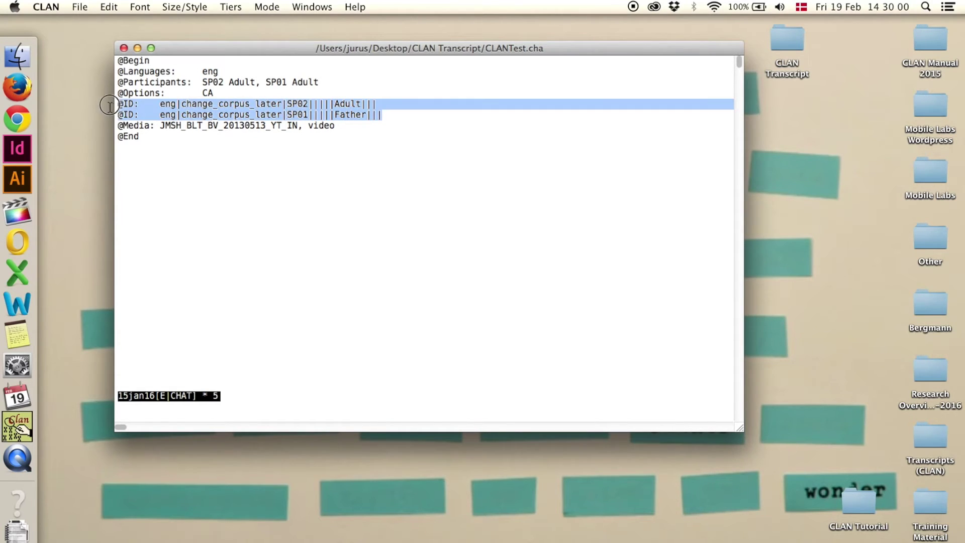
key("BackSpace")
key("BackSpace")
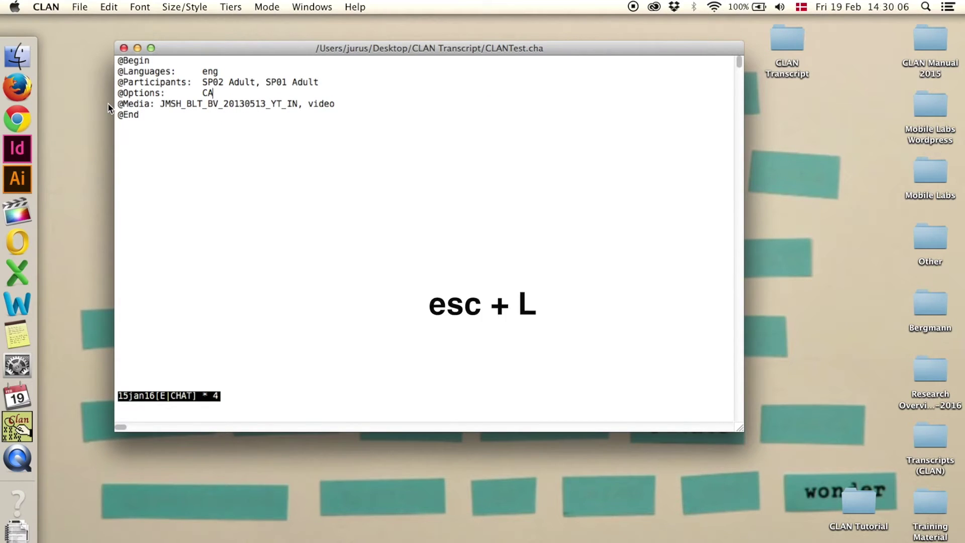
key("Escape")
key("l")
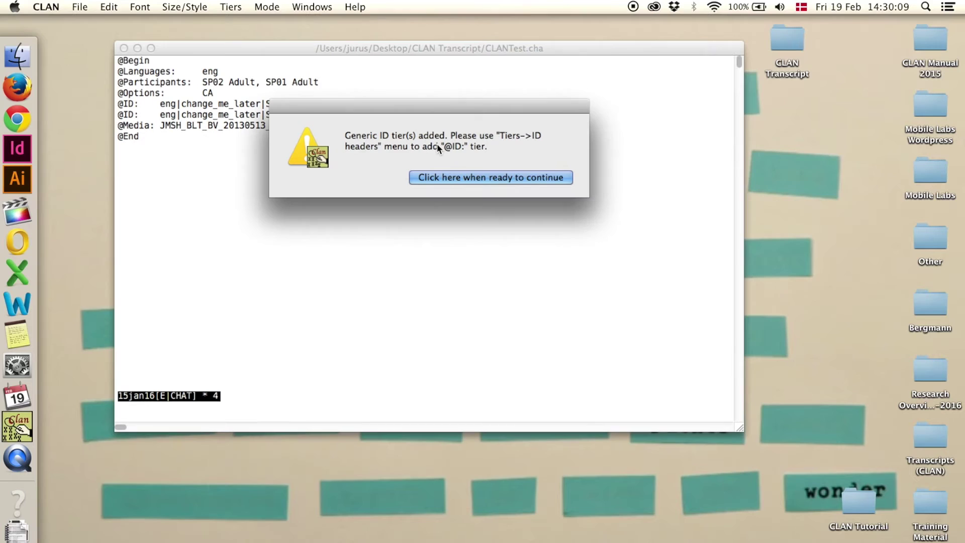
left_click(444, 177)
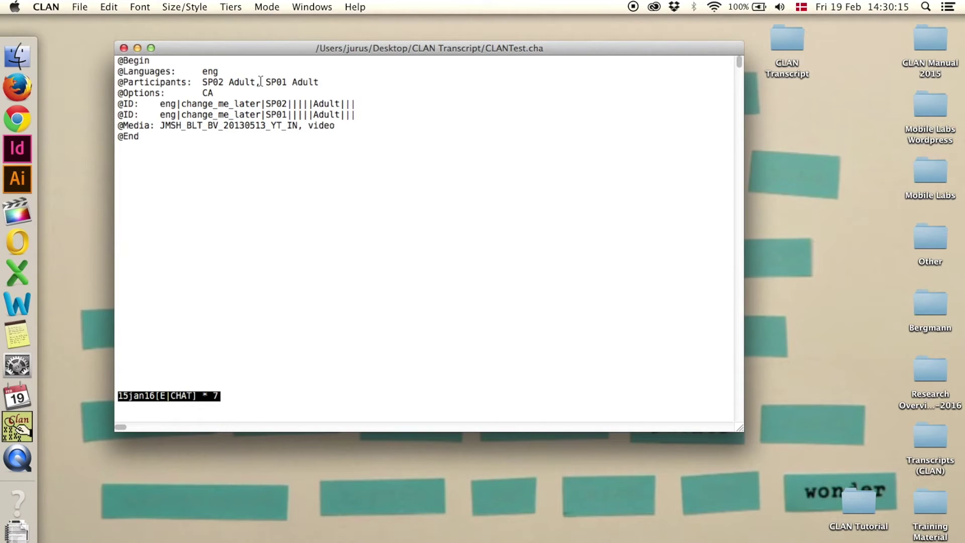
- Run the Esc+L file check on the transcript to find header errors
left_click(348, 128)
left_click(172, 71)
left_click(362, 128)
key("Escape")
key("l")
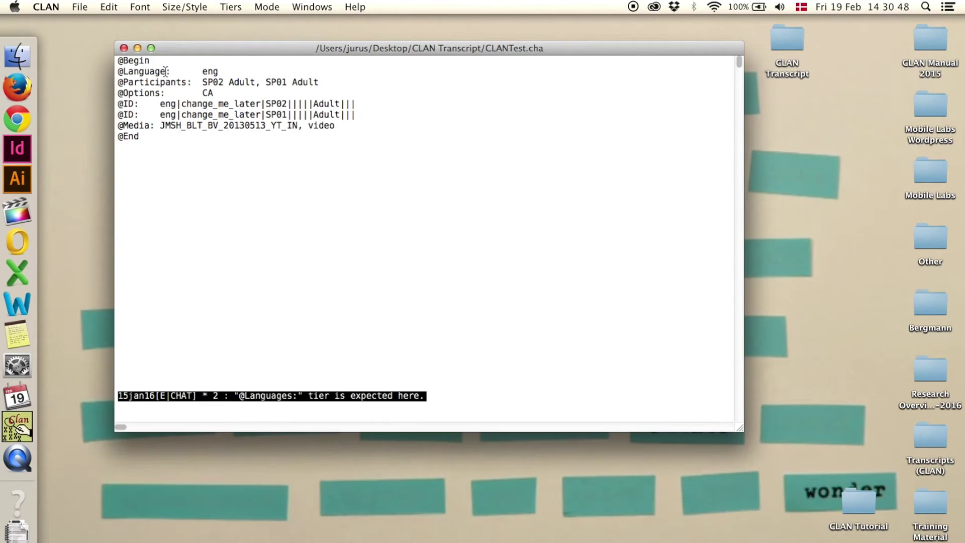
left_click(166, 70)
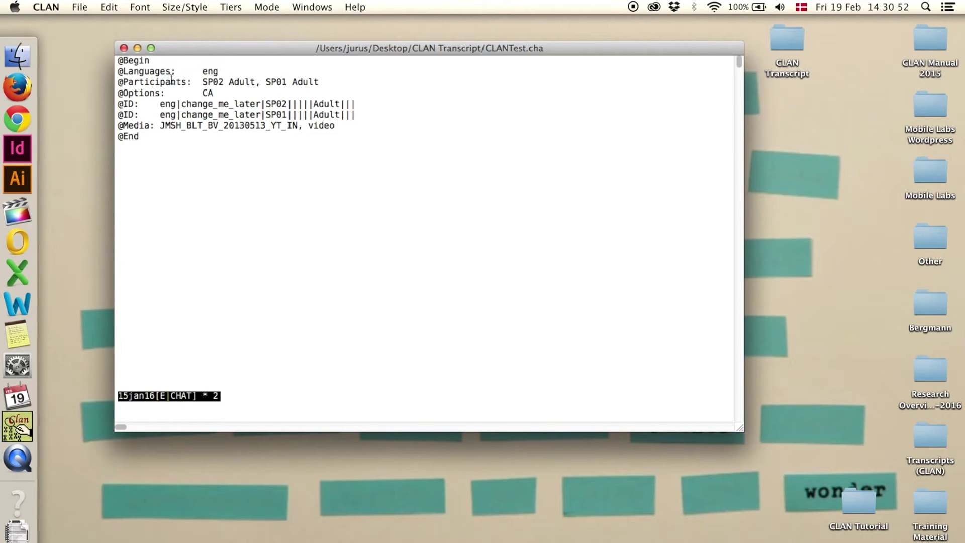
type("s")
left_click(200, 71)
key("BackSpace")
key("Escape")
key("l")
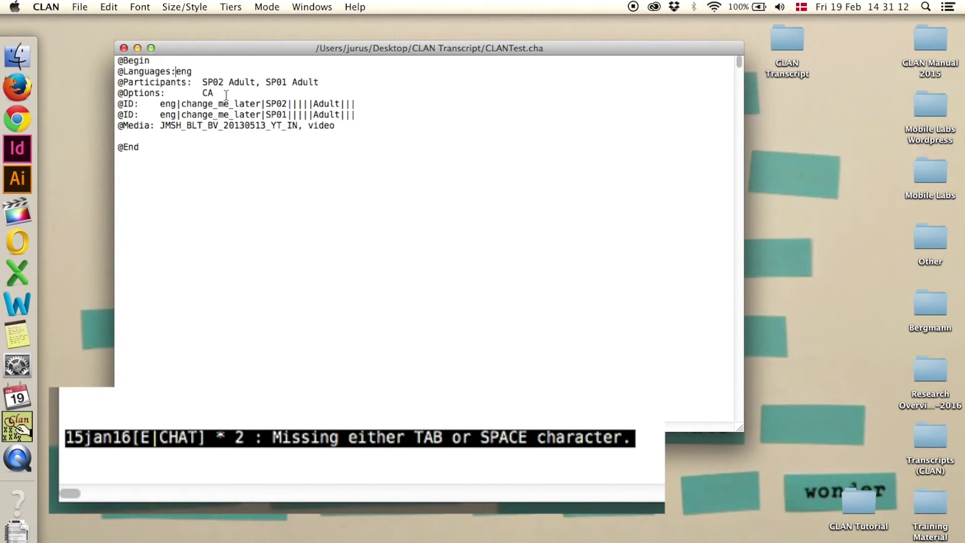
left_click(175, 73)
key("Tab")
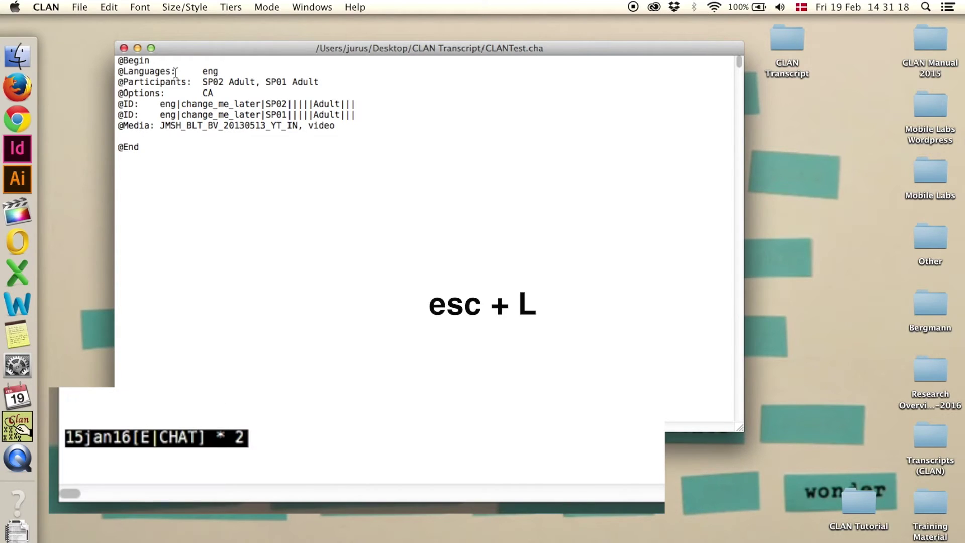
key("Escape")
key("l")
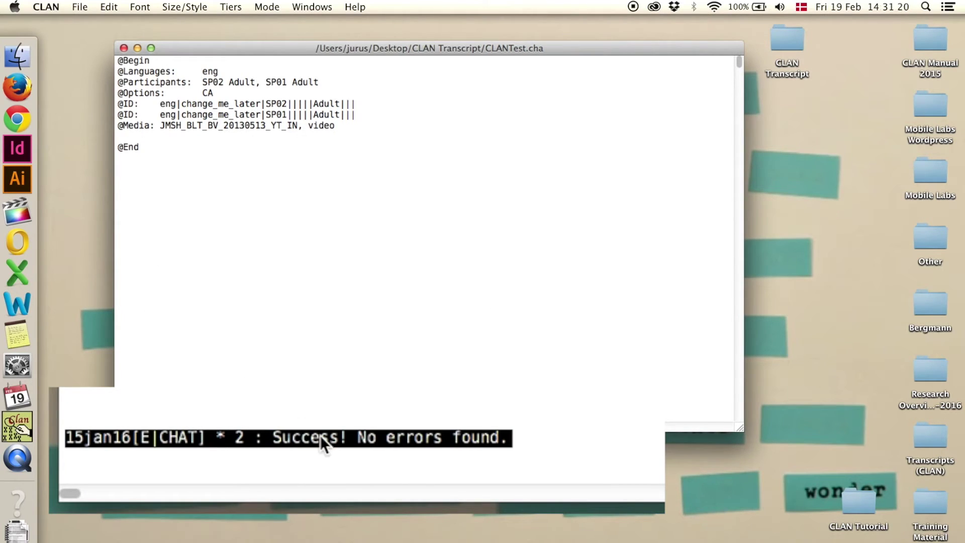
left_click(147, 135)
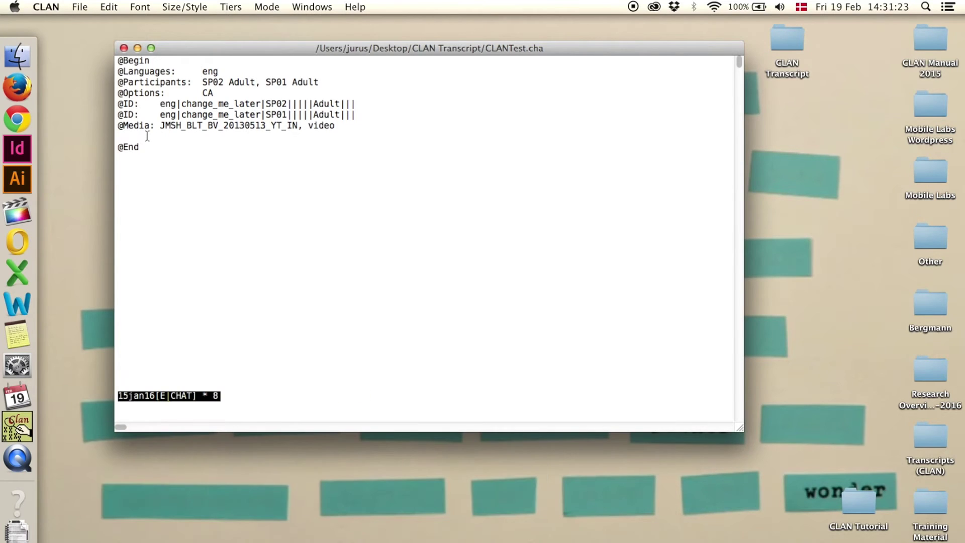
- Save CLANTest.cha with File > Save
left_click(80, 7)
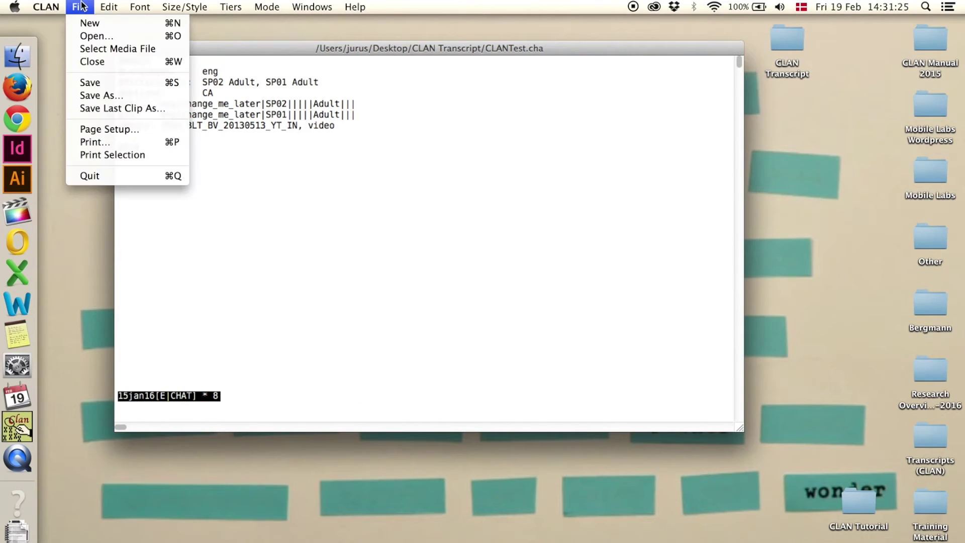
left_click(107, 84)
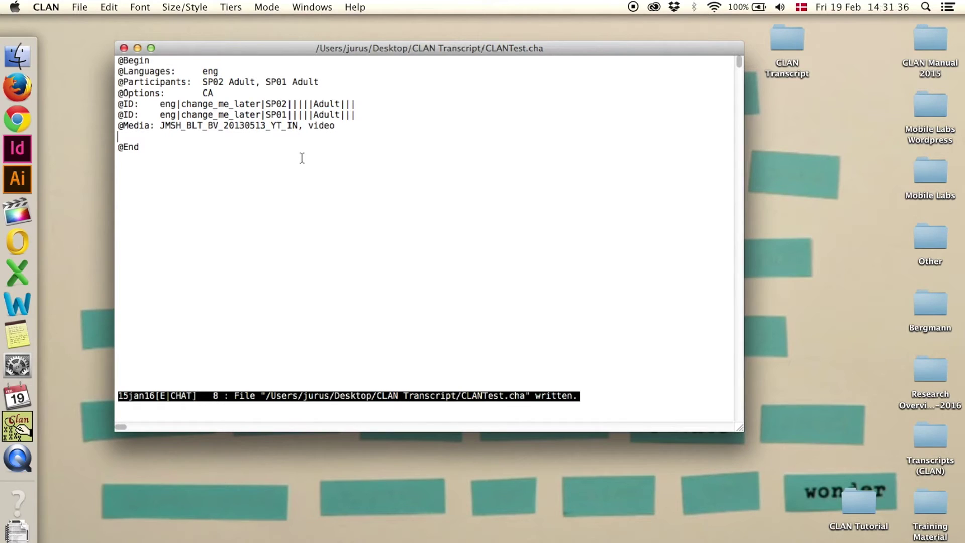
- Start transcribing from the linked video and shrink the transcript window to reveal the video controls
left_click(272, 7)
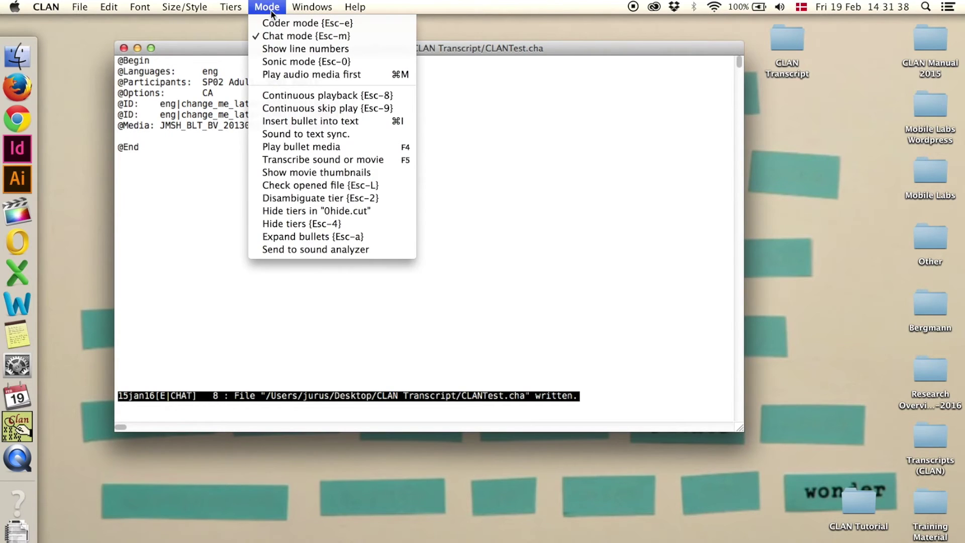
left_click(302, 160)
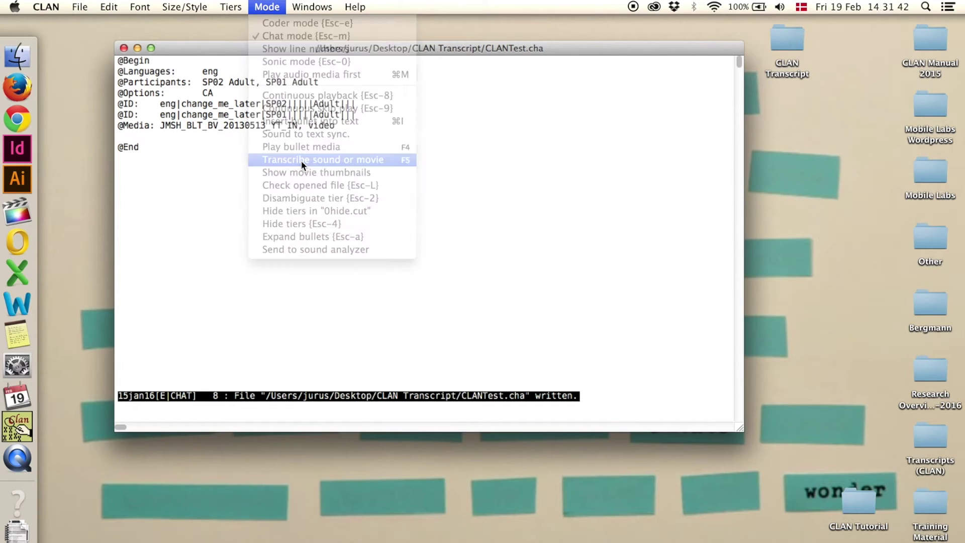
left_click(395, 210)
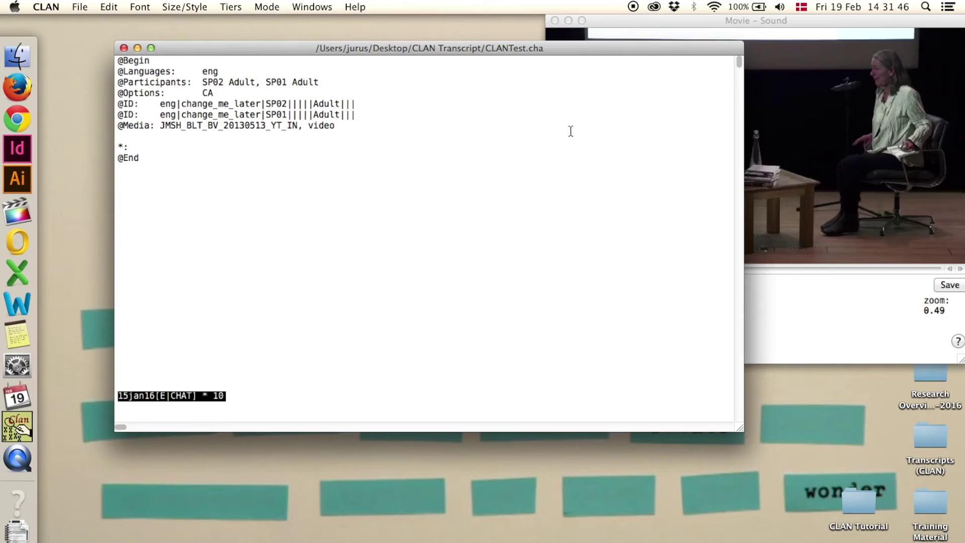
left_click_drag(507, 54, 435, 30)
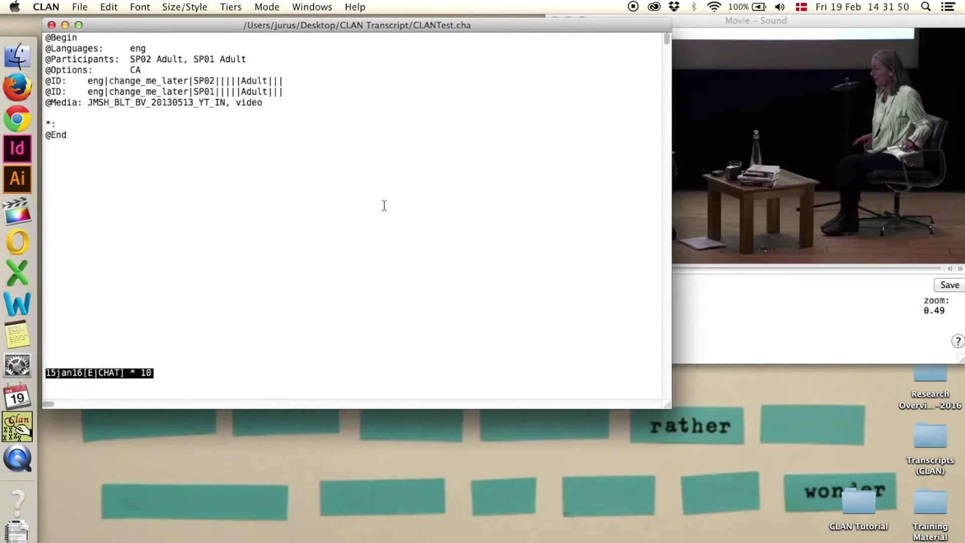
key("shift+End")
left_click_drag(667, 405, 539, 391)
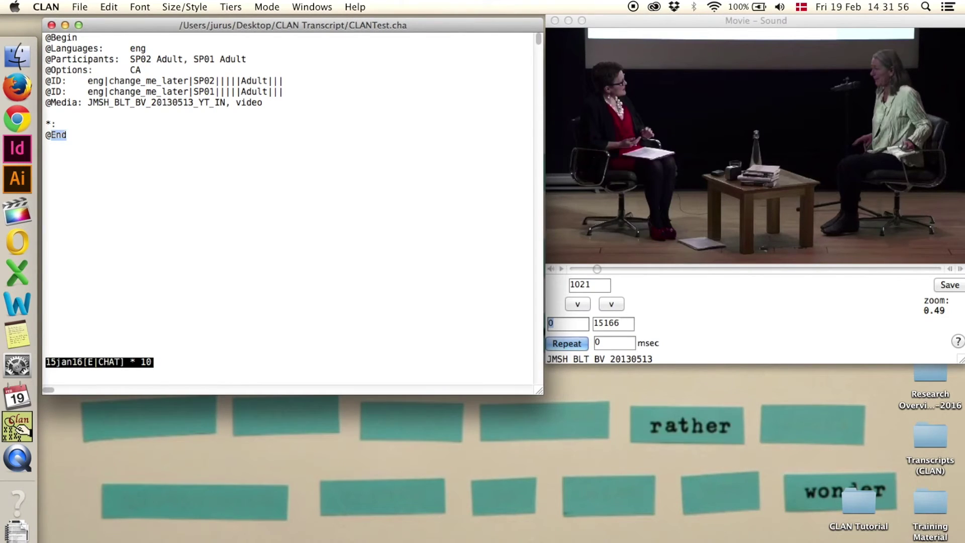
- Arrange the movie and transcript windows side by side, then play the video
left_click(888, 320)
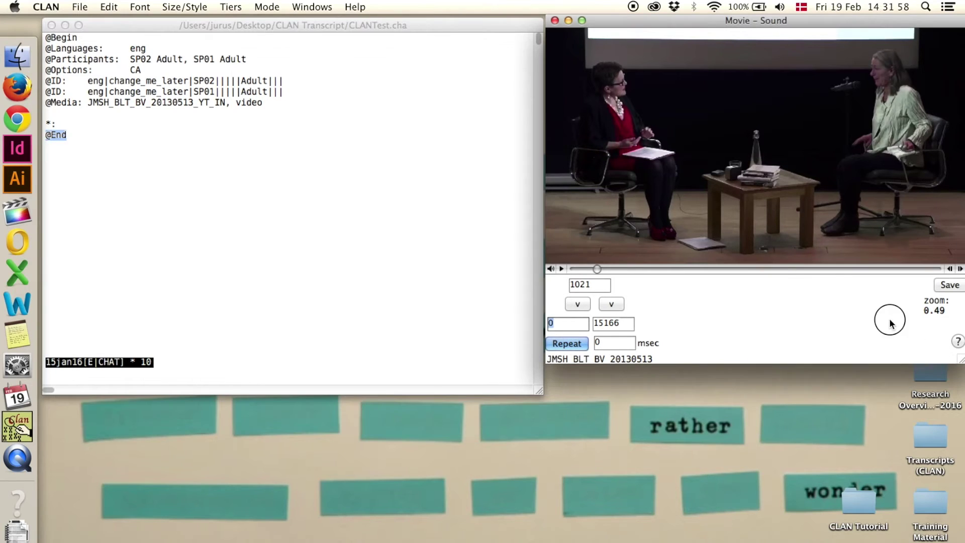
left_click_drag(959, 360, 842, 258)
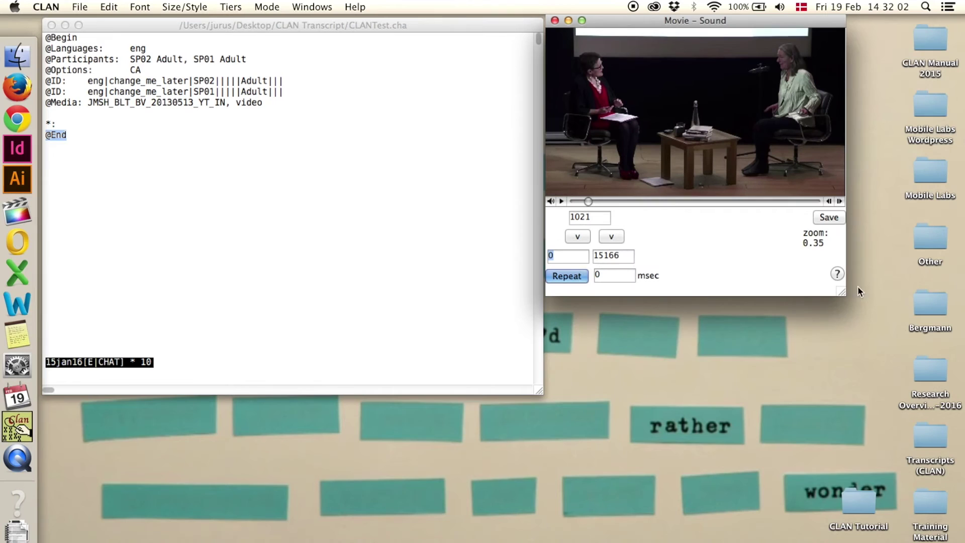
left_click_drag(845, 294, 938, 348)
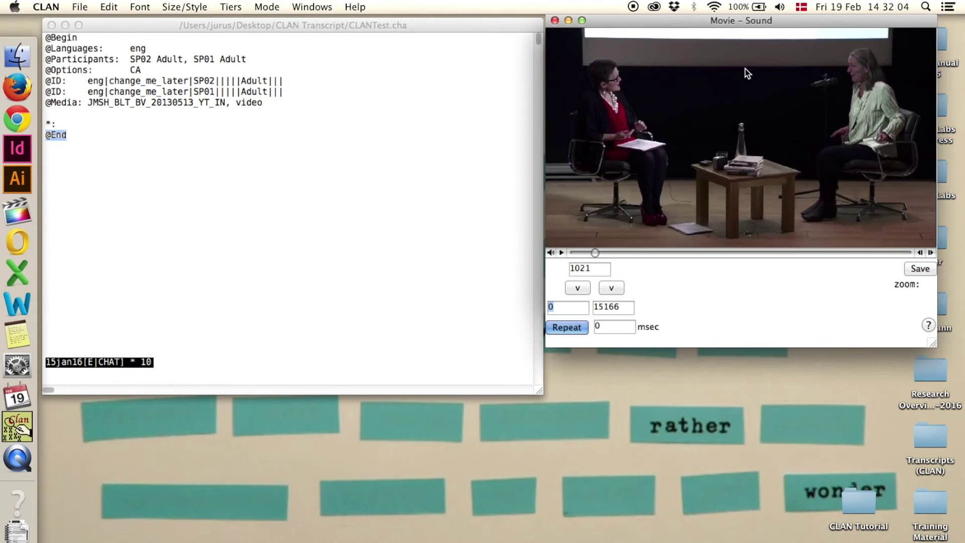
left_click_drag(724, 21, 754, 23)
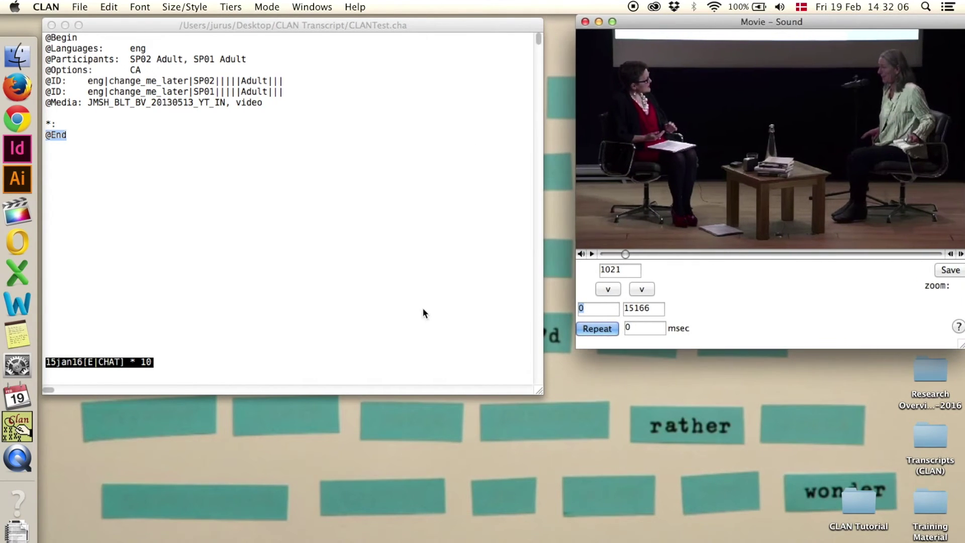
left_click(536, 392)
left_click_drag(537, 392, 566, 401)
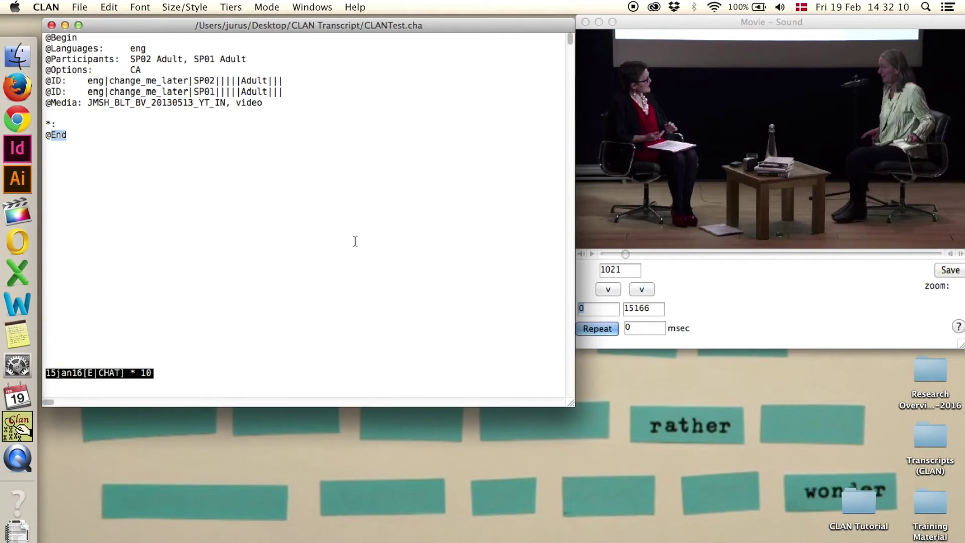
left_click_drag(335, 21, 335, 15)
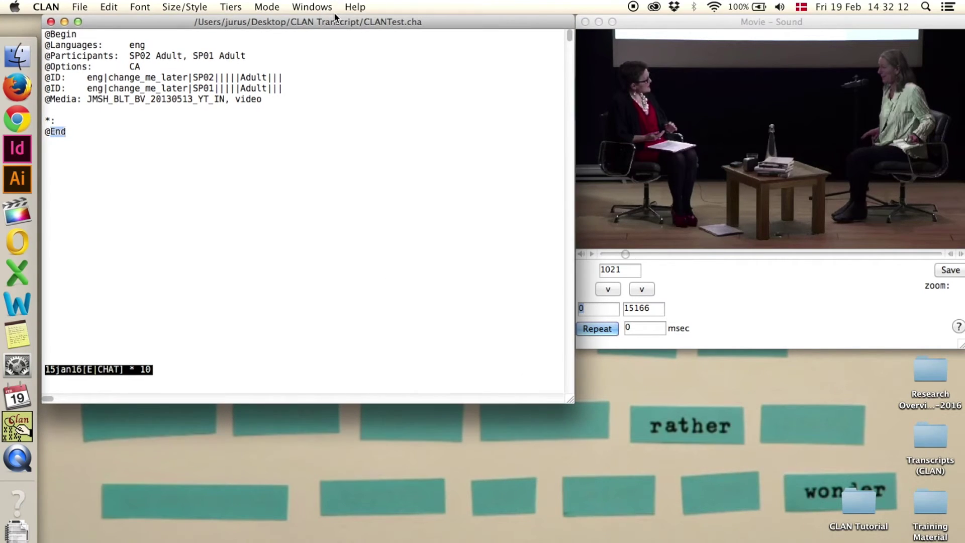
left_click(799, 20)
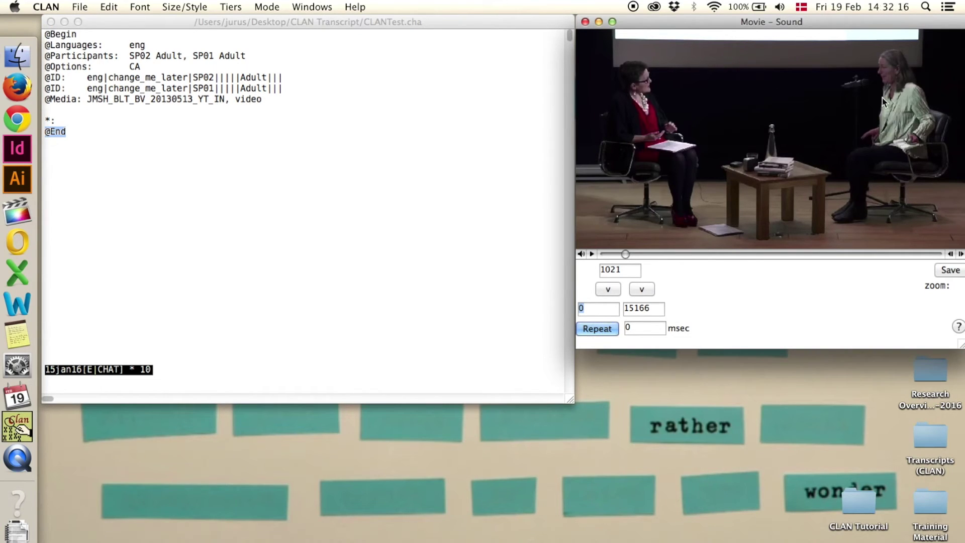
left_click(592, 254)
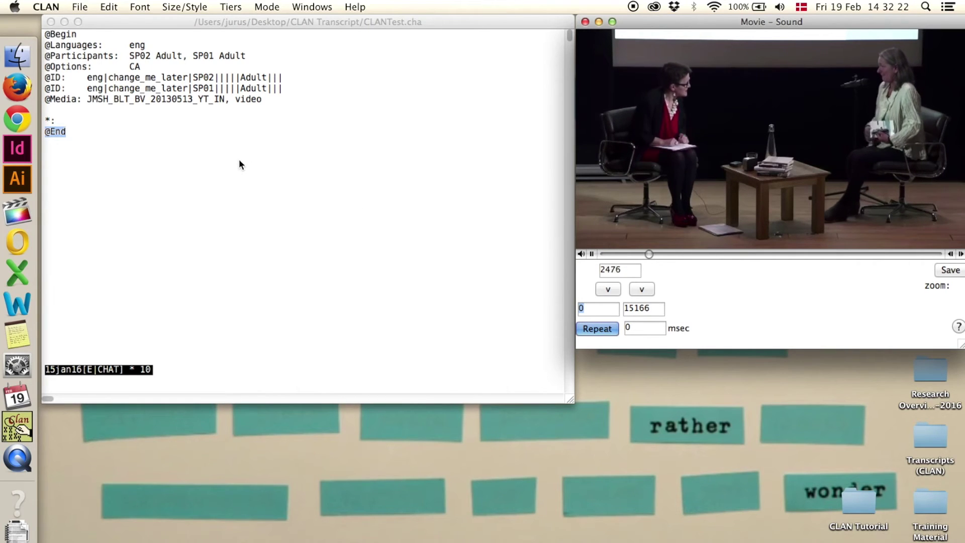
- Delete the blank line above the empty *: tier
left_click(219, 123)
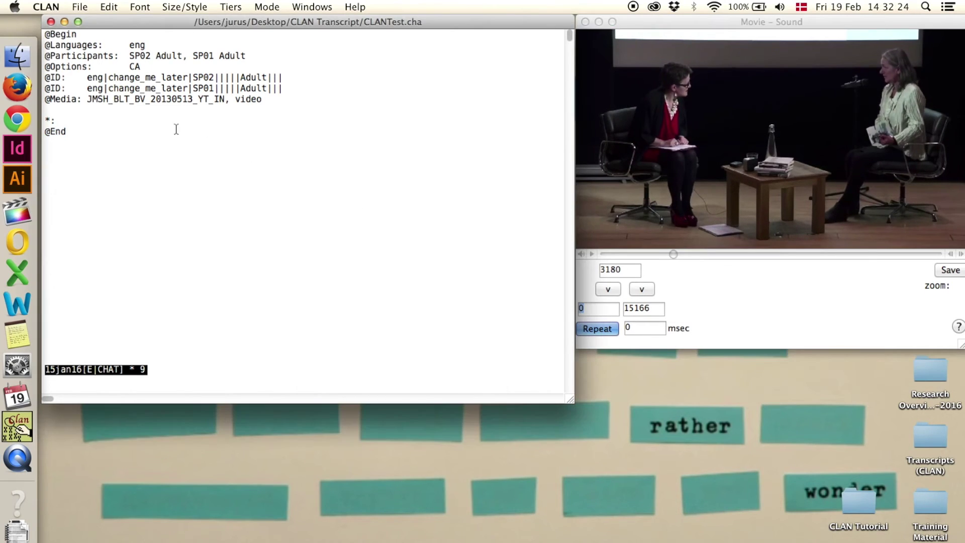
left_click(93, 109)
key("BackSpace")
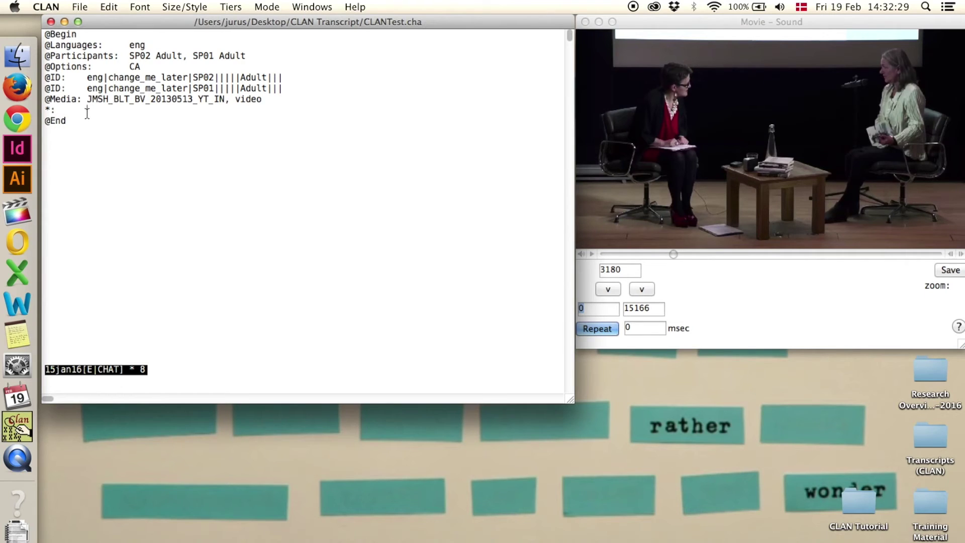
left_click(46, 99)
left_click(39, 108)
left_click(40, 99)
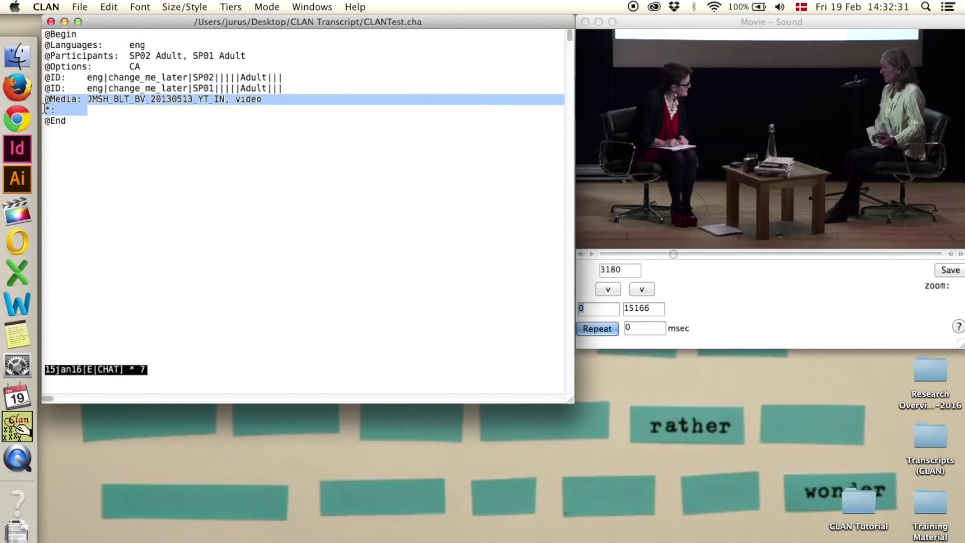
left_click_drag(40, 109, 118, 110)
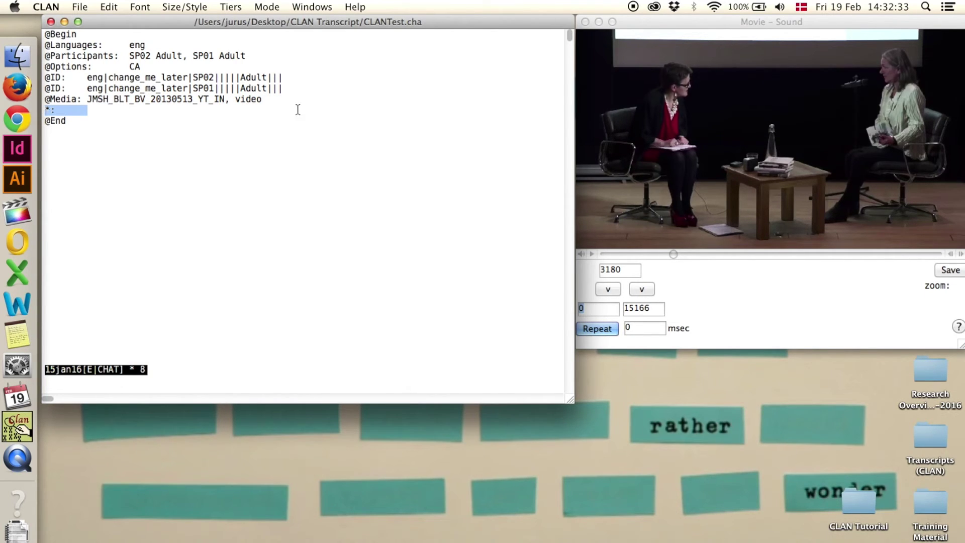
left_click(702, 18)
left_click(481, 41)
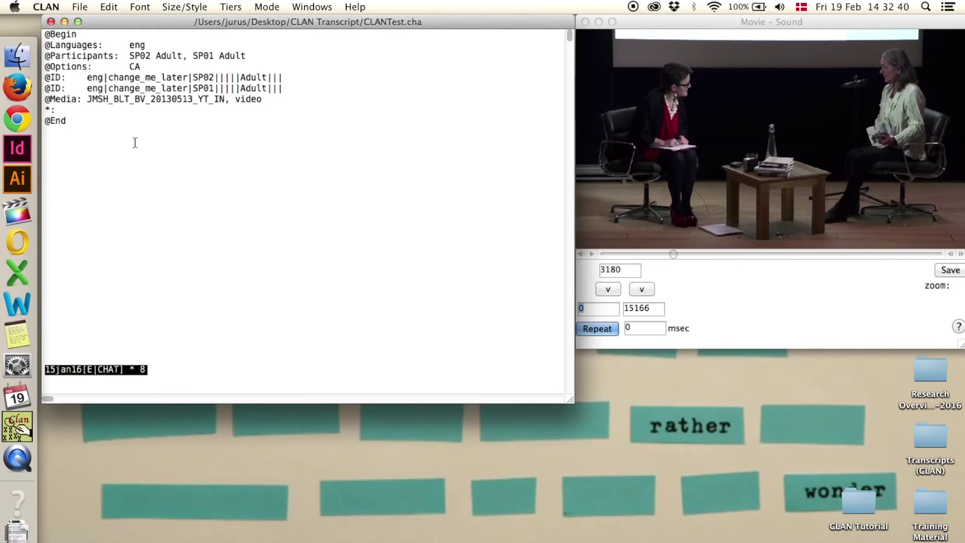
- Switch the transcript to Sonic mode to display the audio waveform
left_click(88, 110)
left_click(265, 7)
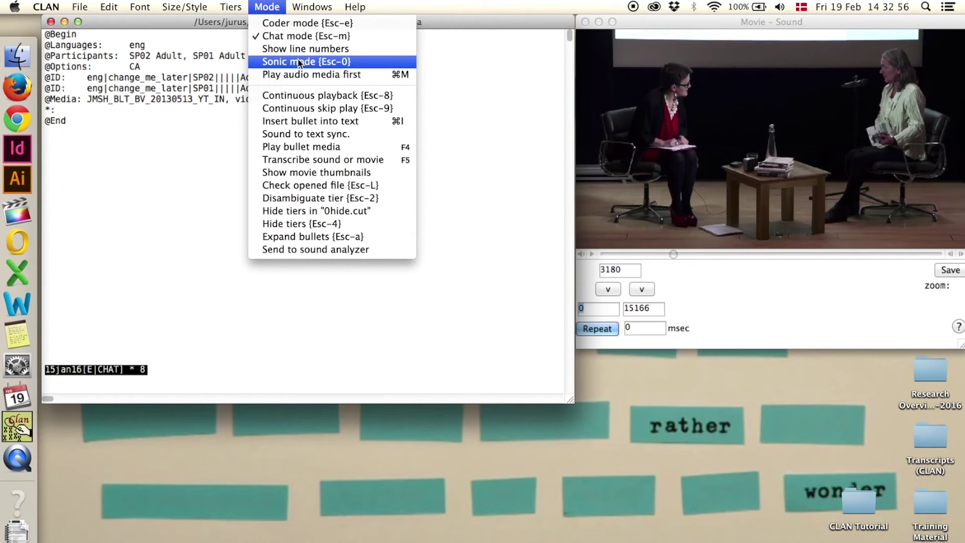
left_click(333, 63)
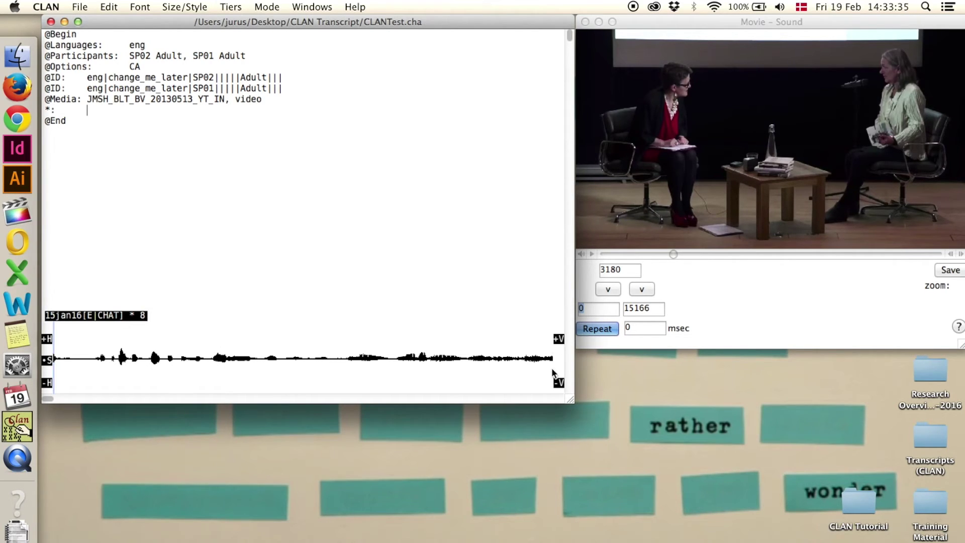
- Try the +V/-V and +H/-H buttons to stretch and zoom the waveform, then restore it
left_click(559, 340)
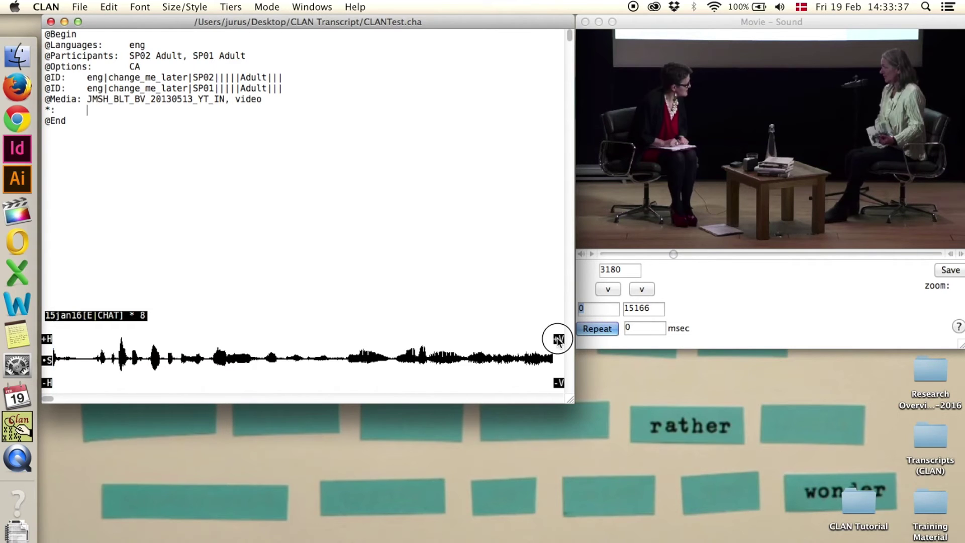
left_click(560, 384)
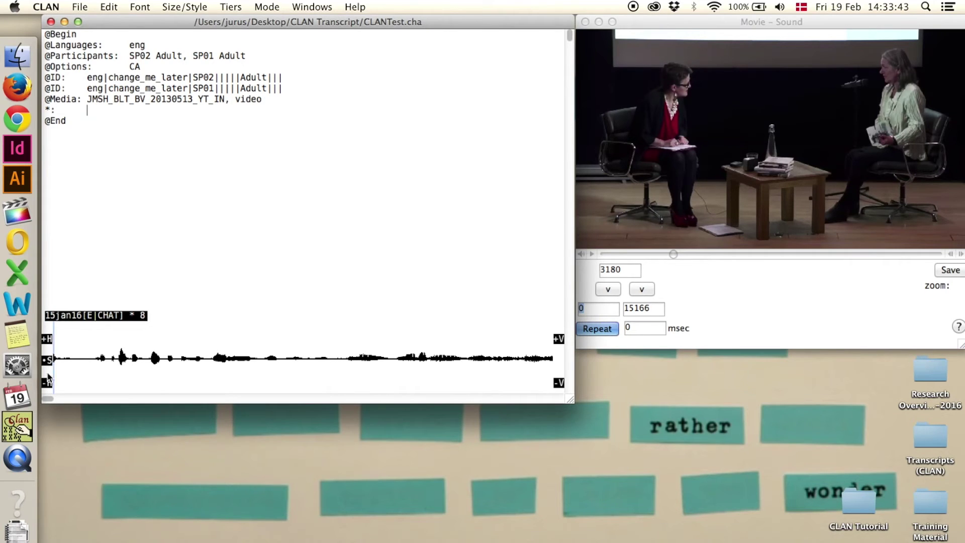
left_click(46, 339)
left_click(47, 341)
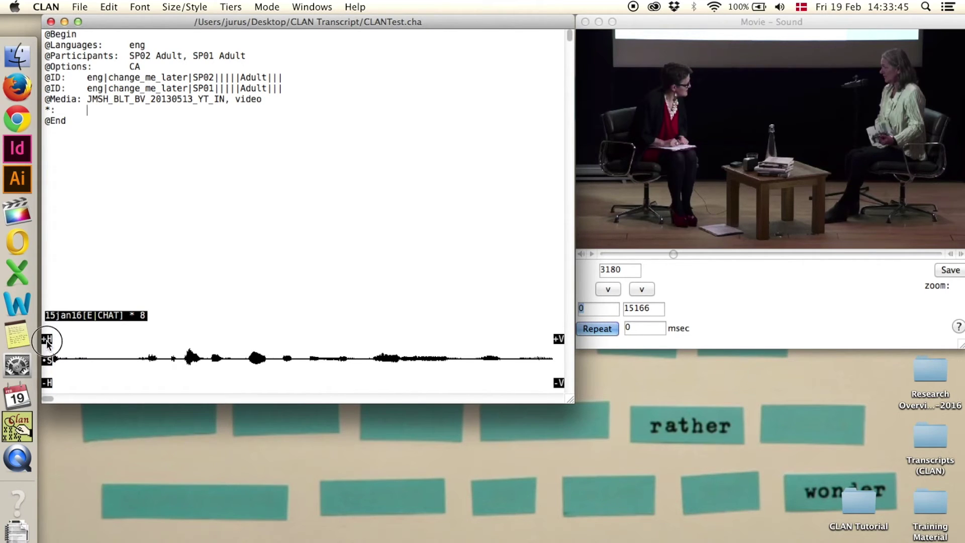
left_click(47, 341)
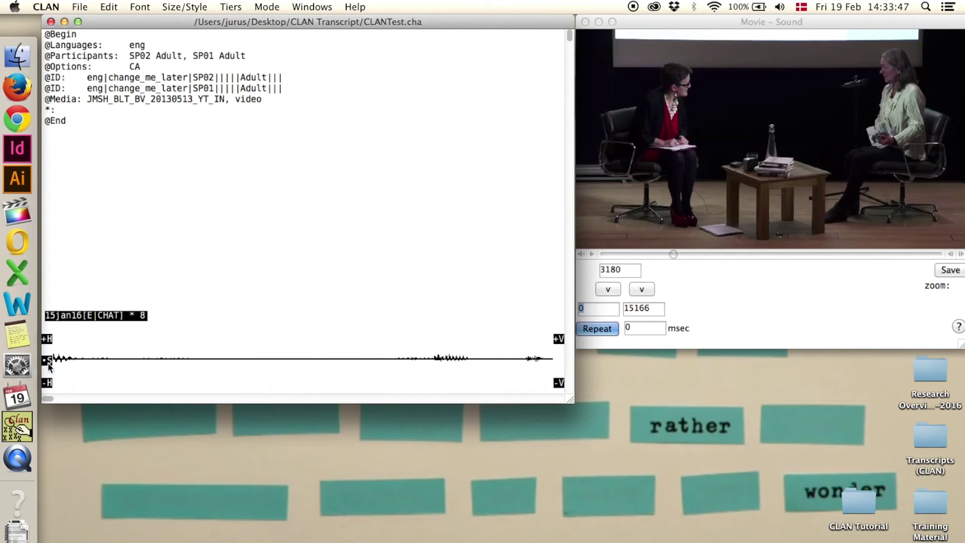
left_click(48, 384)
left_click(48, 384)
left_click(48, 384)
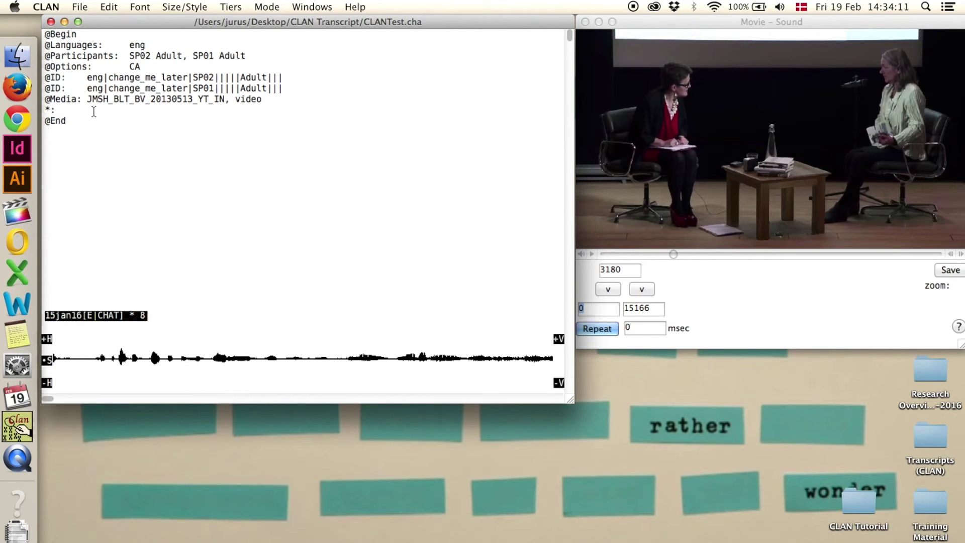
- Place the caret on the empty tier, adding and then removing a blank line
left_click_drag(47, 110, 80, 113)
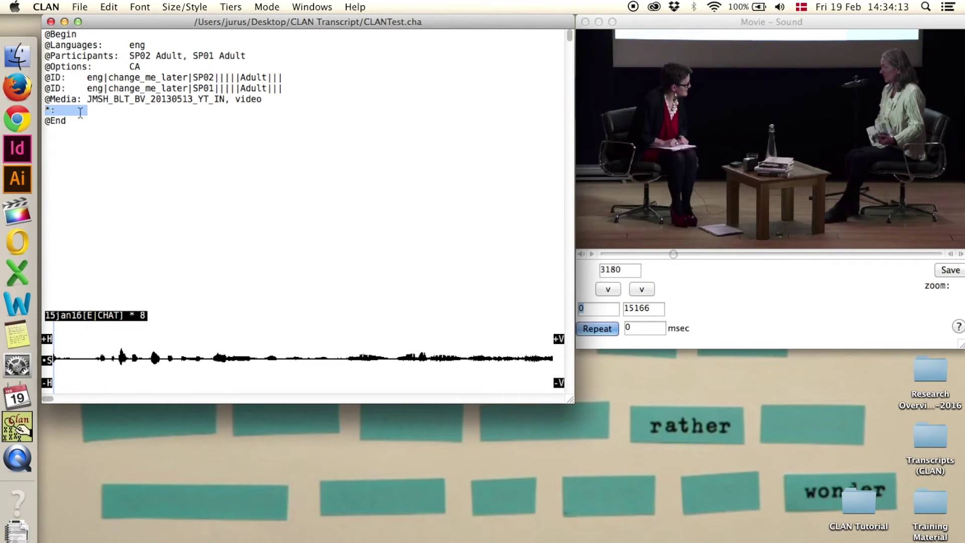
left_click(88, 110)
key("Return")
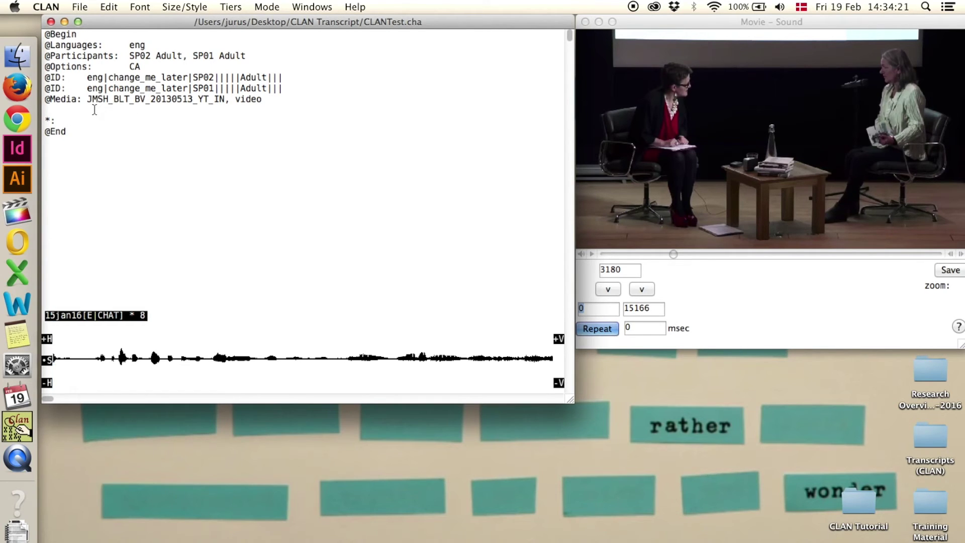
key("BackSpace")
- Mark the first utterance on the waveform, adjusting its end until the span ends at 2640 ms
left_click_drag(89, 357, 283, 364)
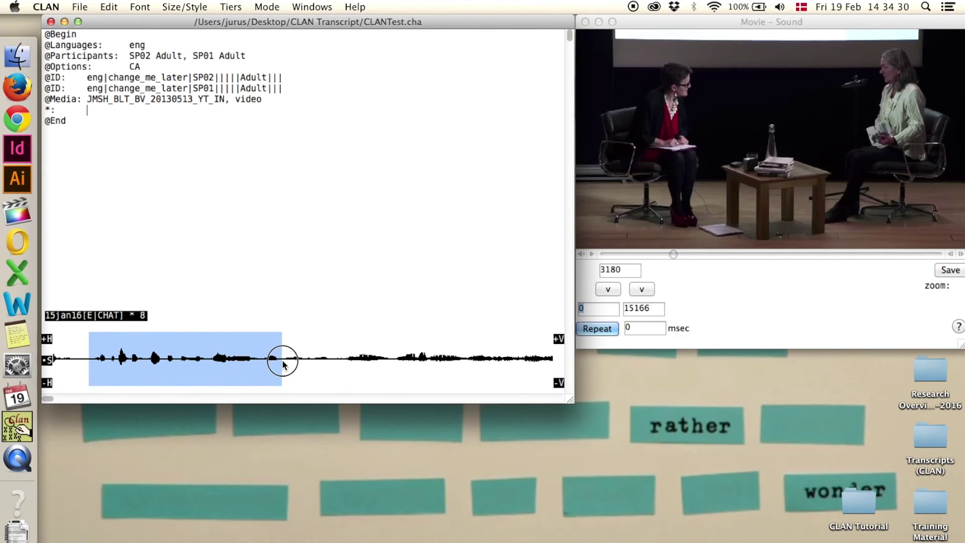
left_click(282, 361)
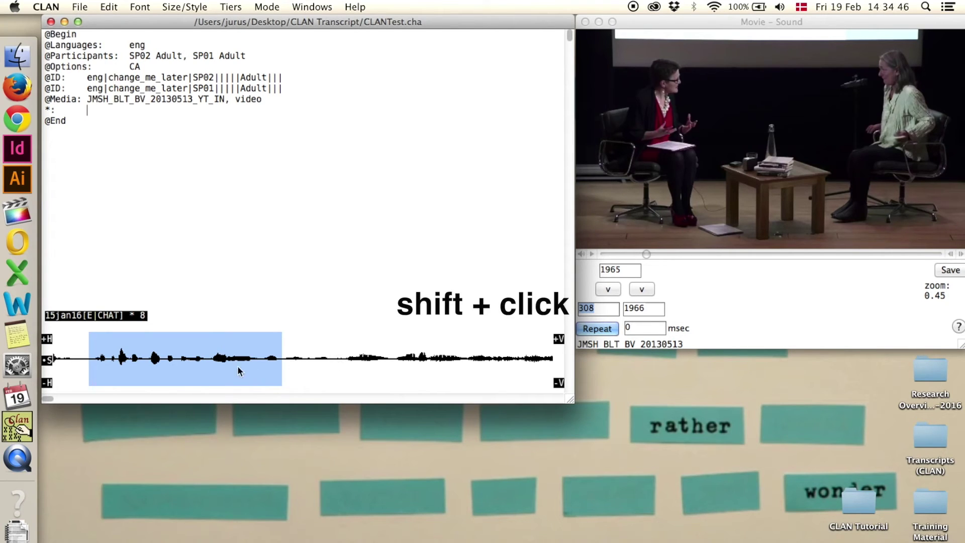
left_click(345, 360, "shift")
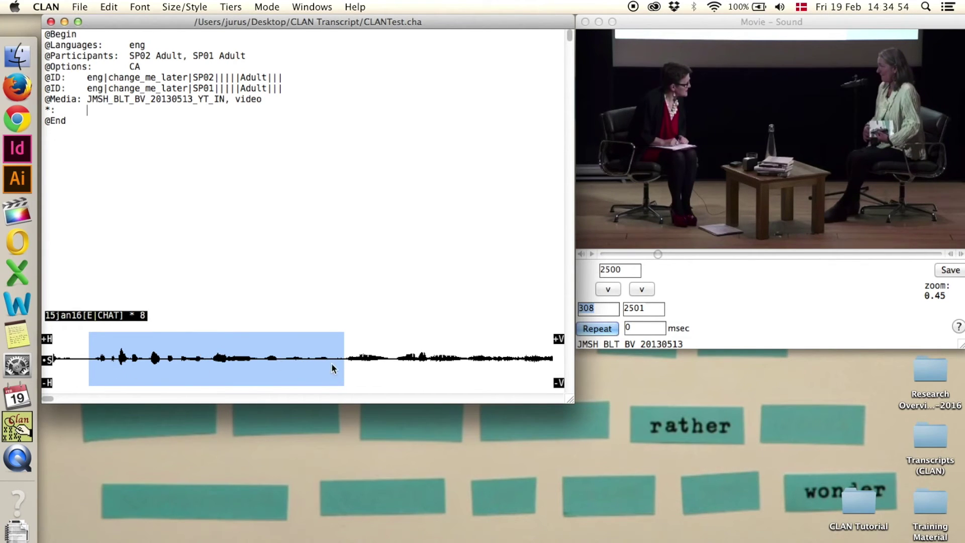
left_click(388, 358, "shift")
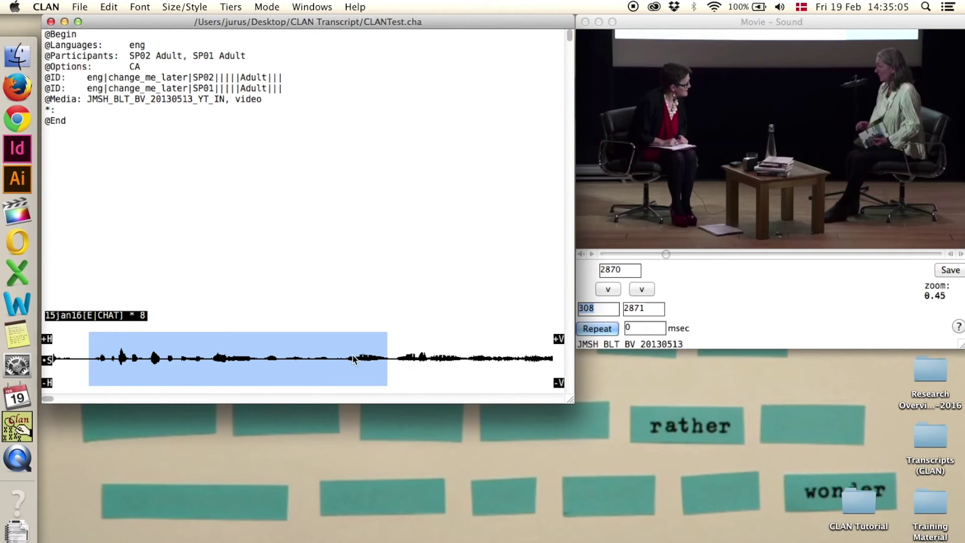
left_click(369, 359, "shift")
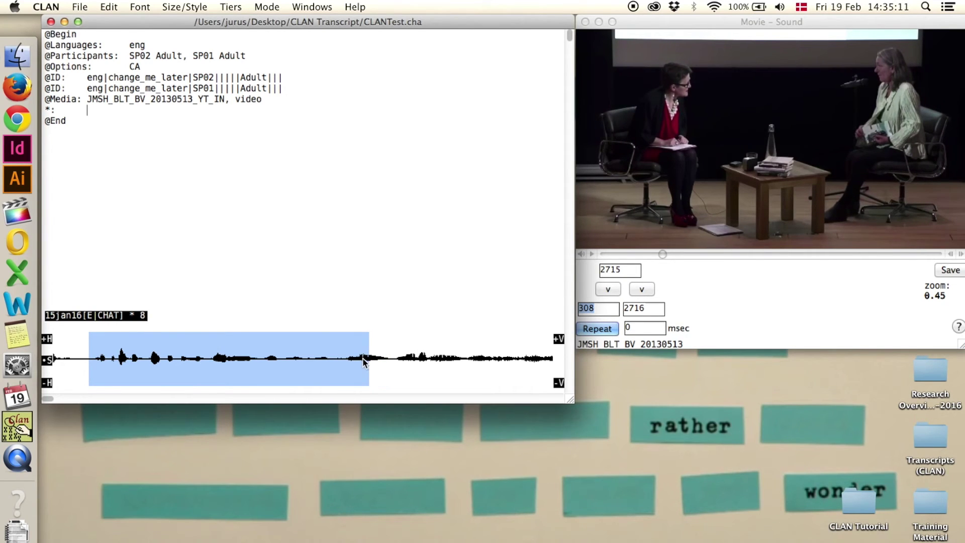
left_click(363, 359, "shift")
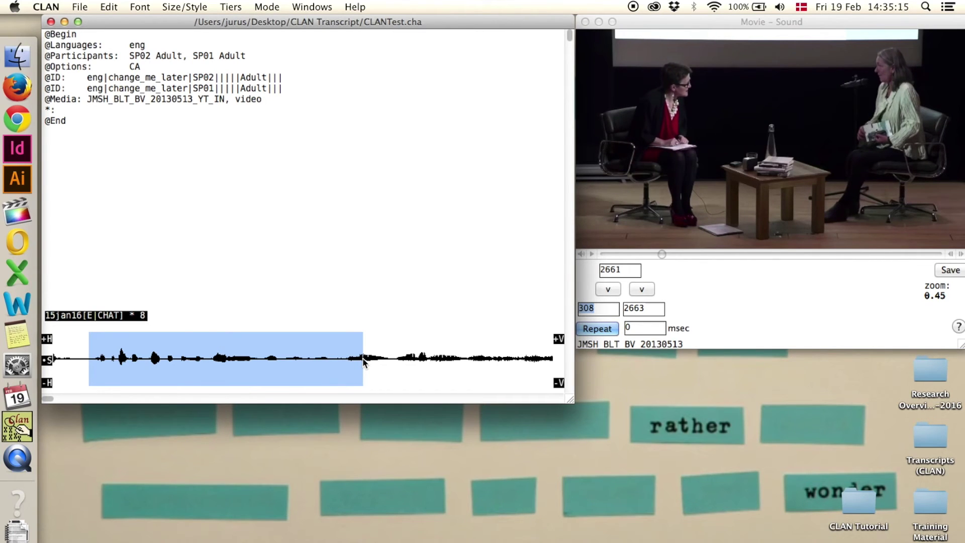
left_click(361, 359, "shift")
- Insert a time bullet for the marked 308–2640 ms span, assign speaker *SP01, and play it
key("super+i")
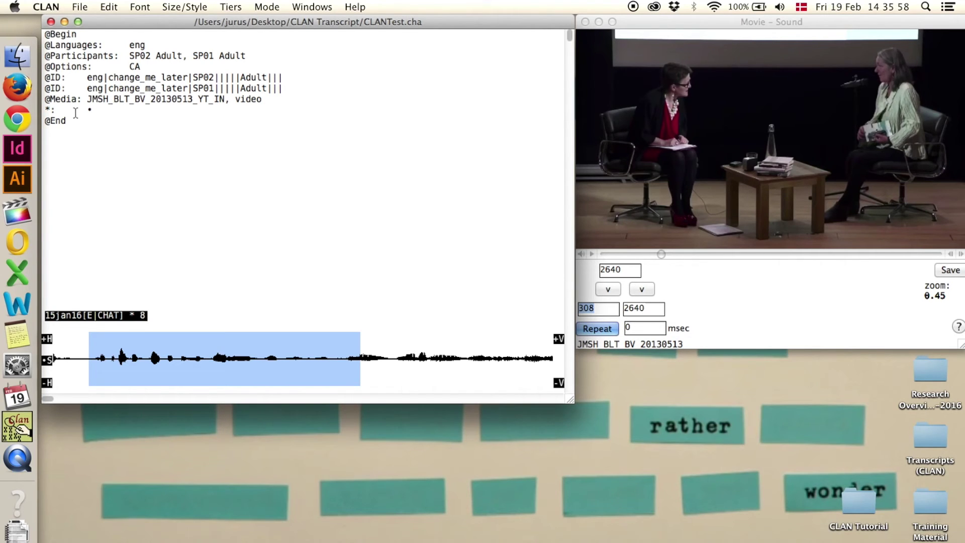
left_click(233, 9)
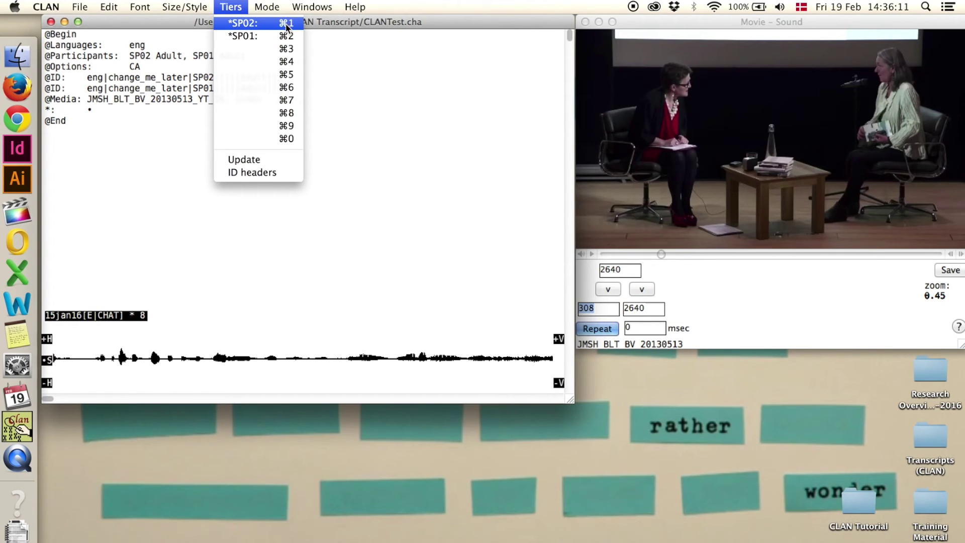
left_click(249, 36)
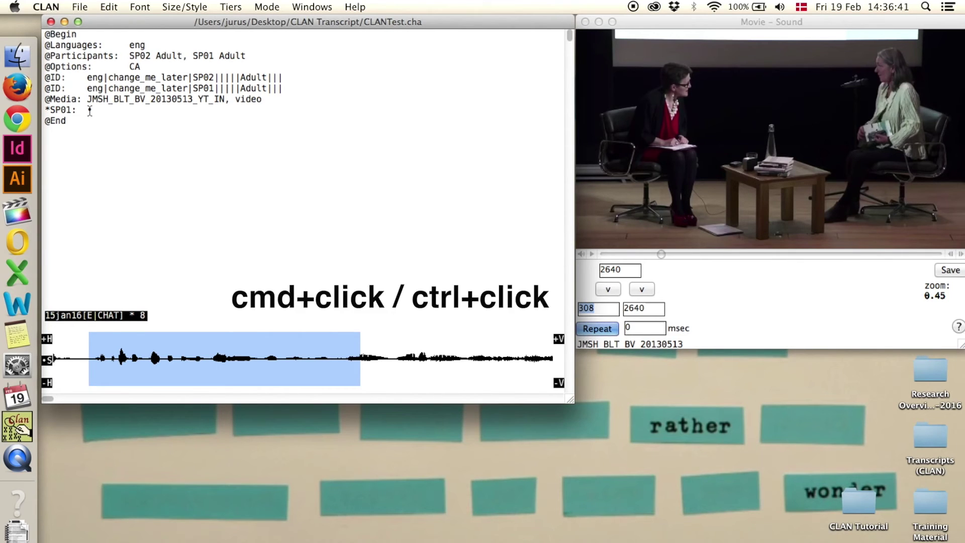
left_click(89, 111, "super")
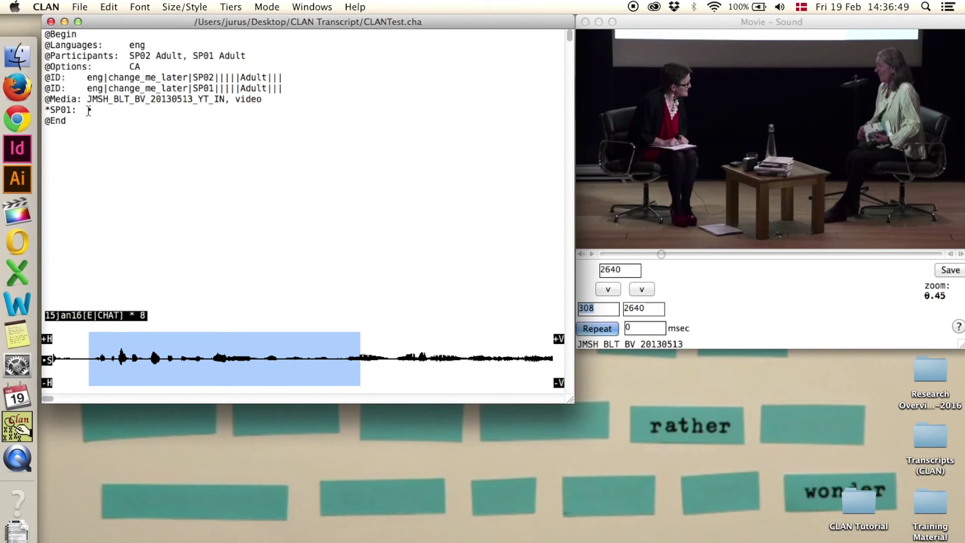
- Type 'I think people think that Germans eat a' on the SP01 line and replay its audio
left_click(89, 110, "super")
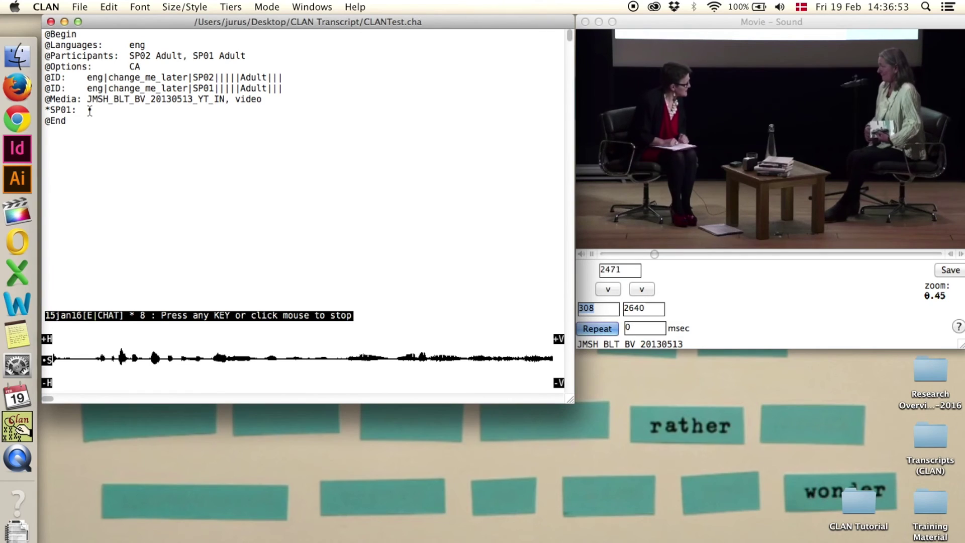
type("I")
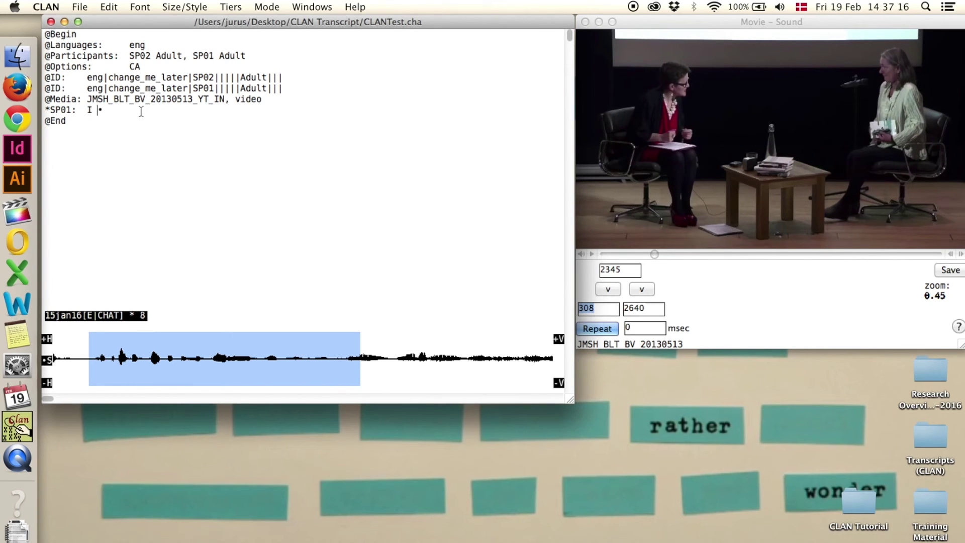
type(" think people think")
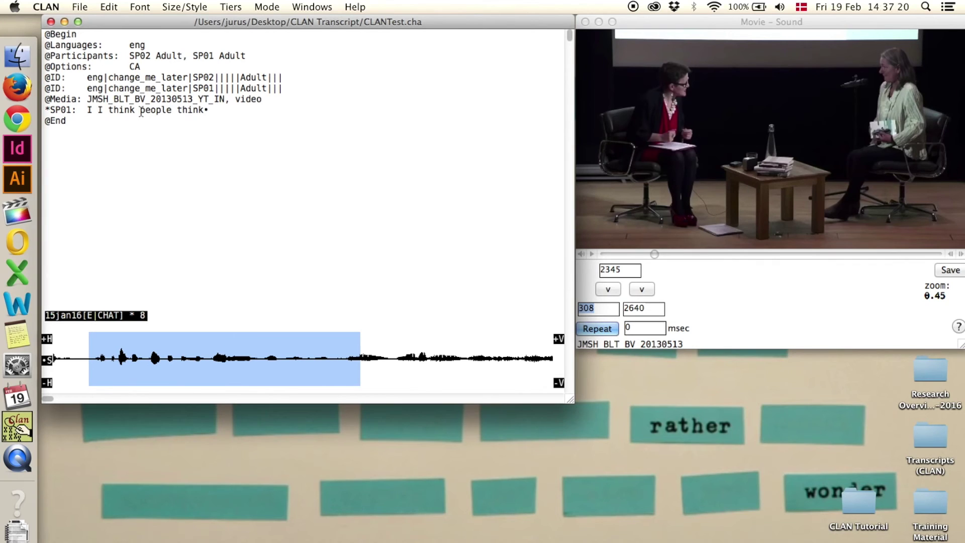
type(" th")
type("at Germans eat a lot of muscles")
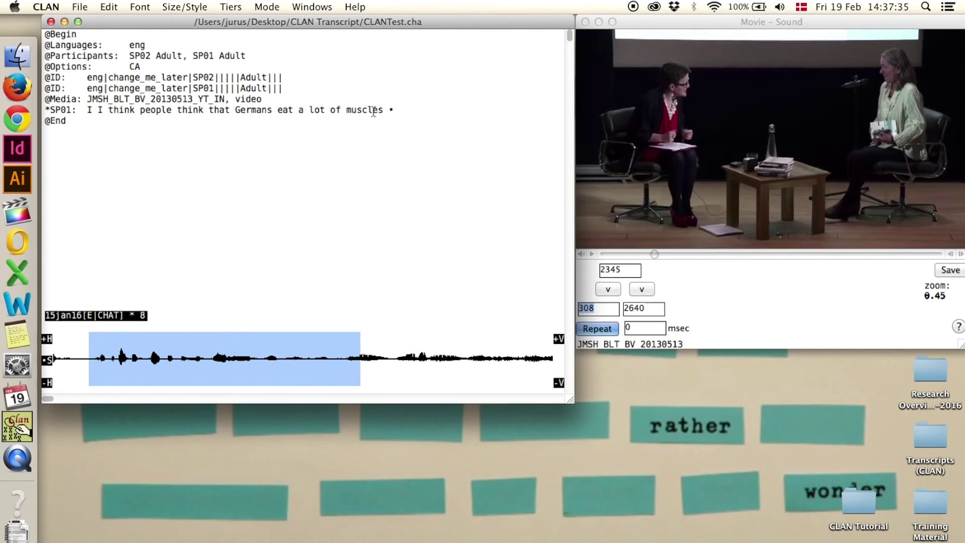
key("ctrl+w")
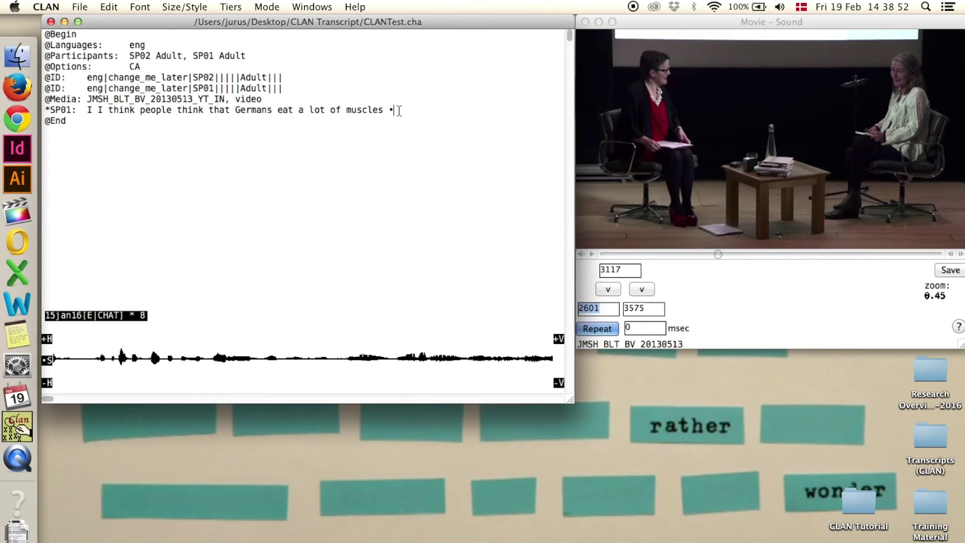
- Start a new *SP02: tier below the SP01 utterance
key("Return")
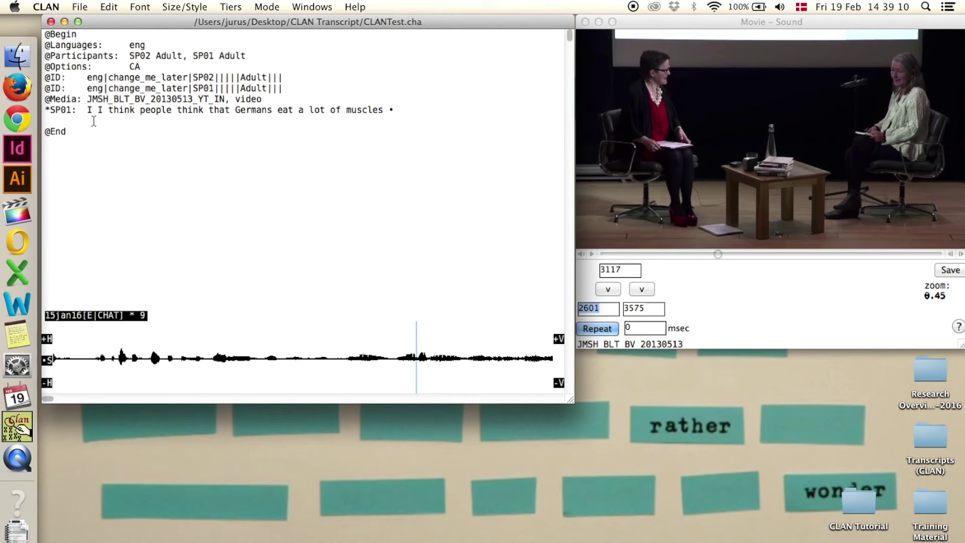
left_click(229, 7)
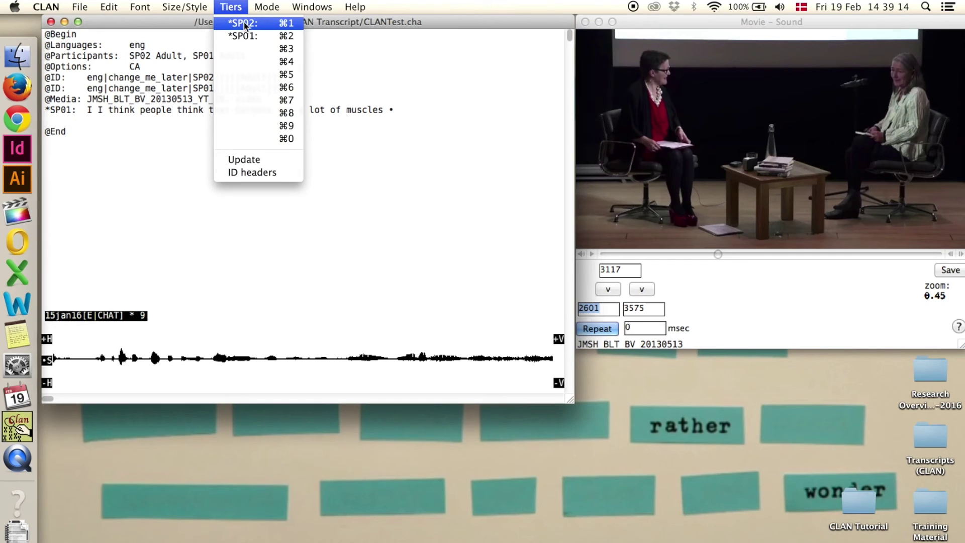
left_click(245, 24)
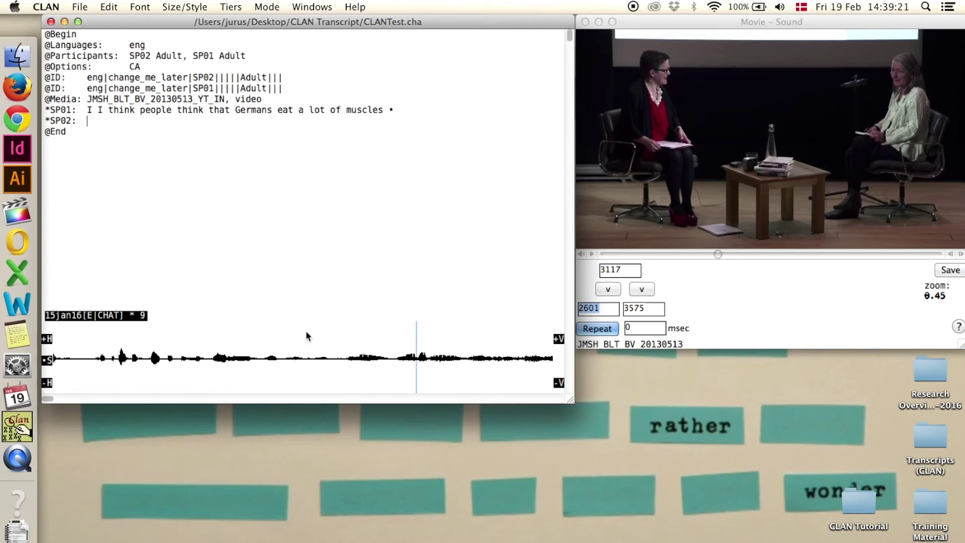
- Mark SP02's reply at 2589–3535 ms on the waveform, link it with a bullet, and play it
triple_click(392, 109)
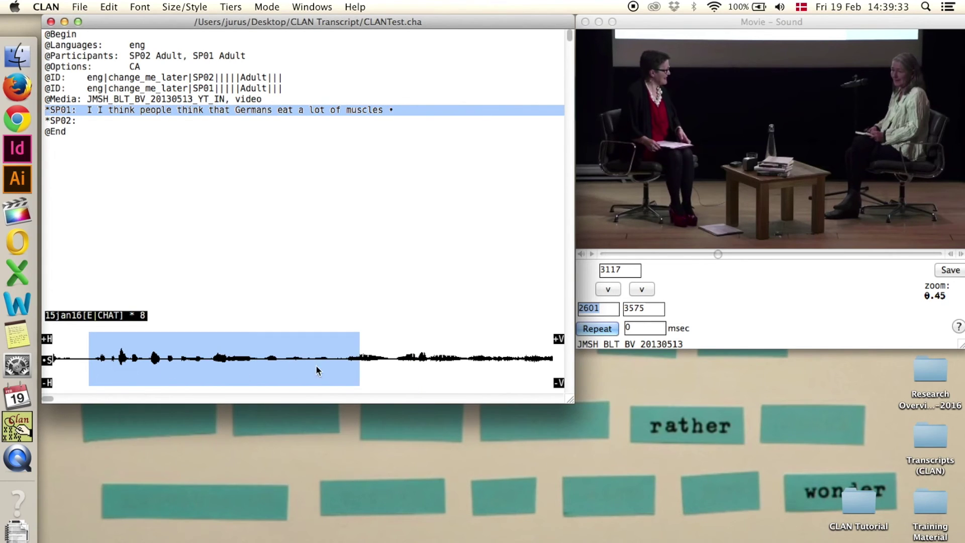
left_click(355, 359)
left_click_drag(355, 359, 494, 361)
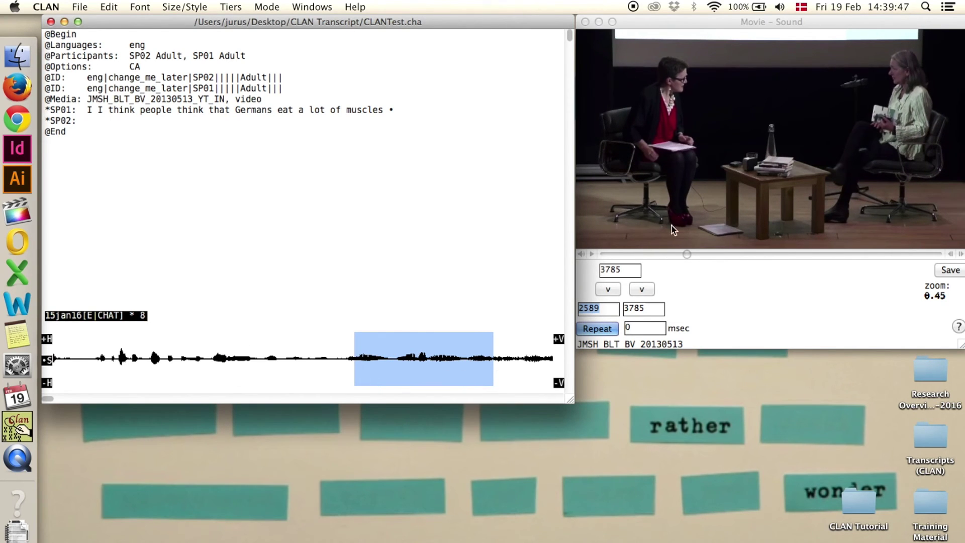
left_click(464, 357, "shift")
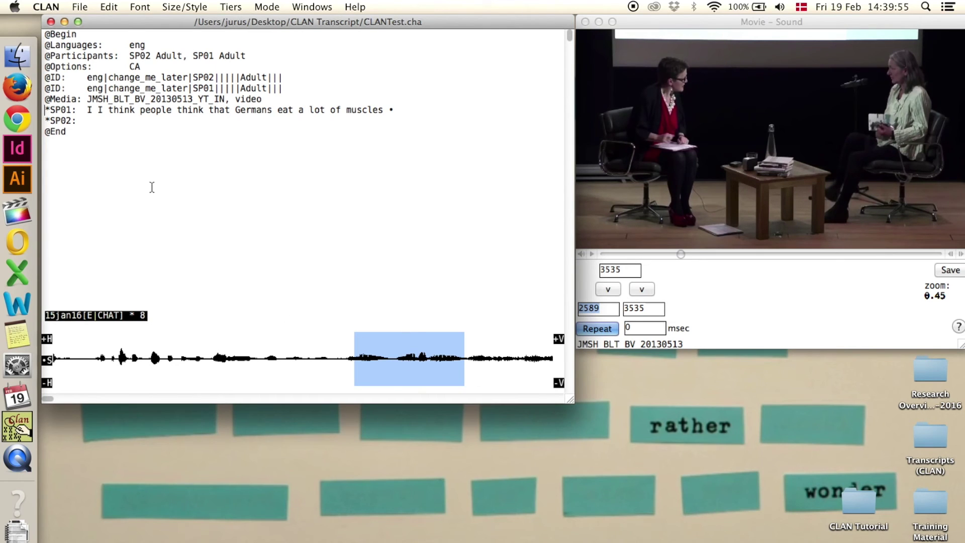
left_click(74, 122)
key("super+i")
left_click(89, 121, "super")
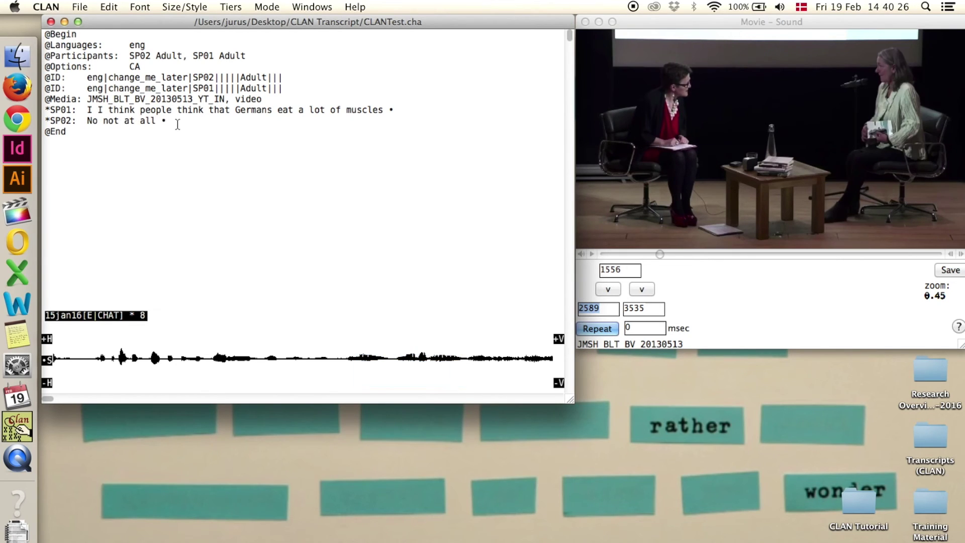
left_click(178, 124)
- Open the Special Characters list beside the transcript and insert a falling-to-mid arrow after 'all'
left_click(316, 7)
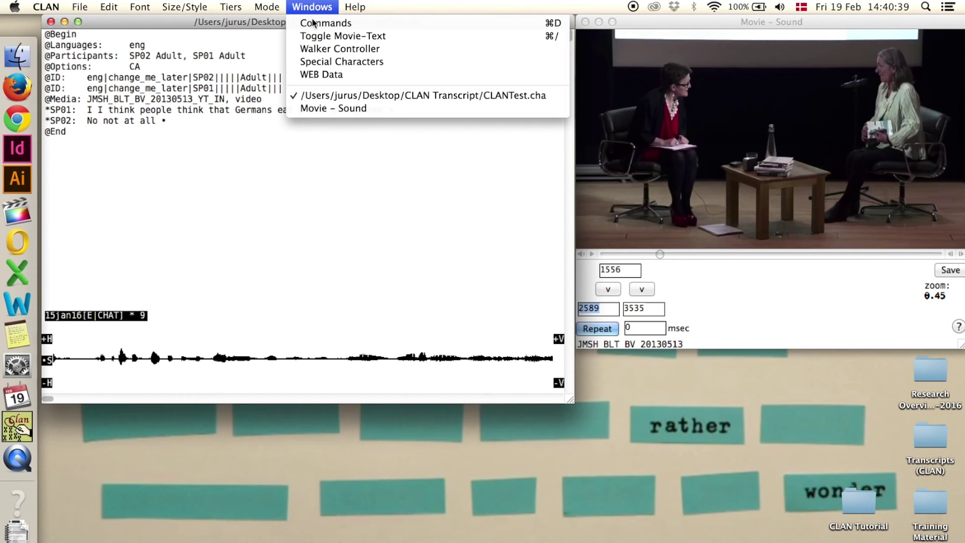
left_click(324, 62)
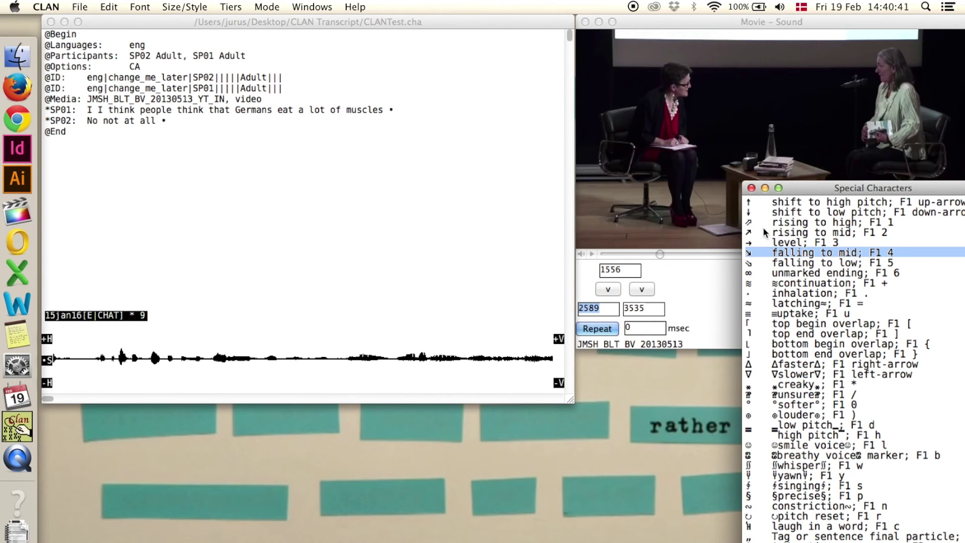
left_click_drag(838, 185, 625, 21)
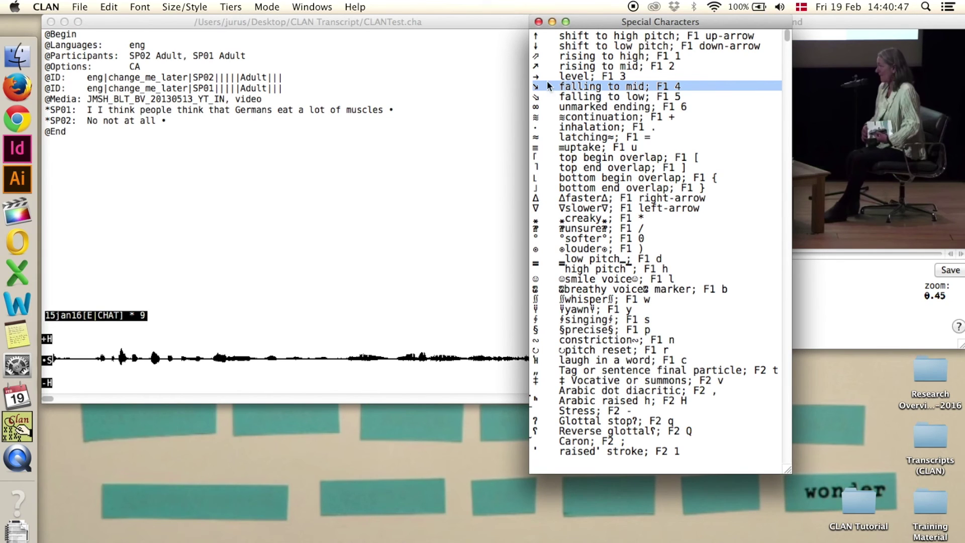
left_click(155, 119)
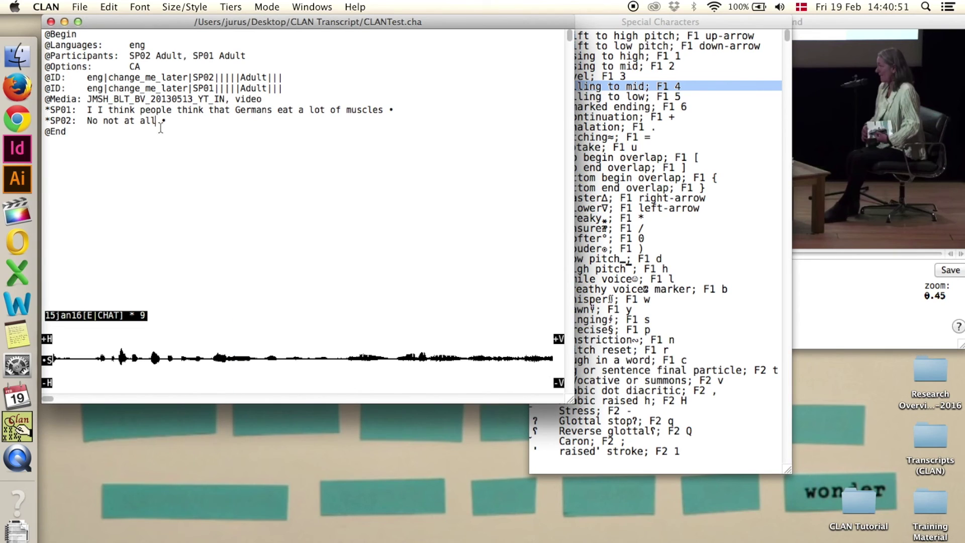
left_click(627, 136)
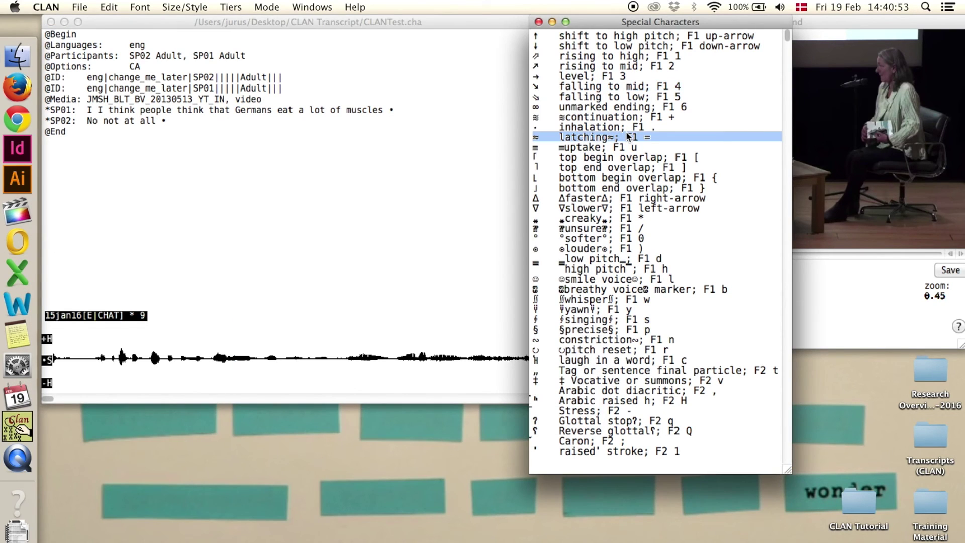
double_click(587, 88)
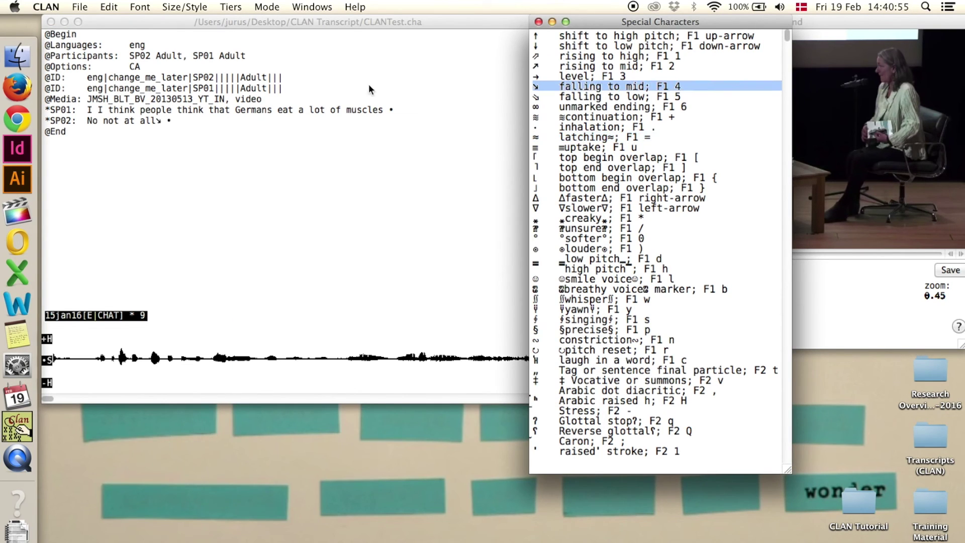
left_click(160, 120)
double_click(161, 119)
- Expand the bullets with Esc-A to show their time codes
left_click(435, 102)
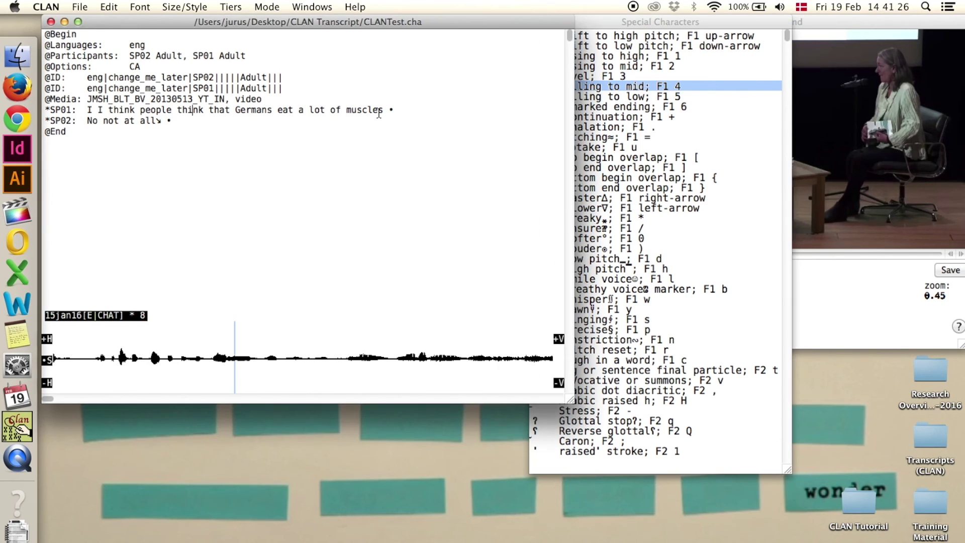
left_click(167, 120)
key("Escape")
key("a")
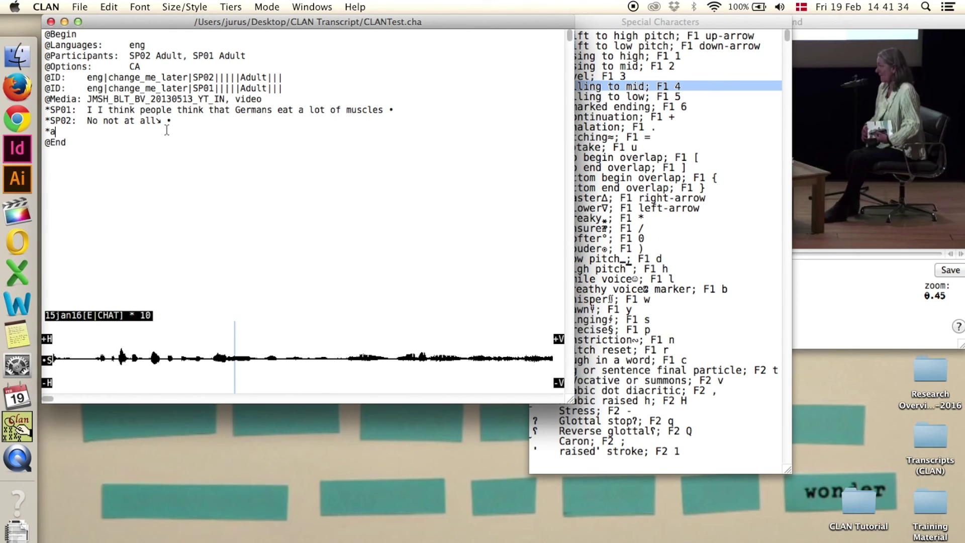
key("Escape")
key("a")
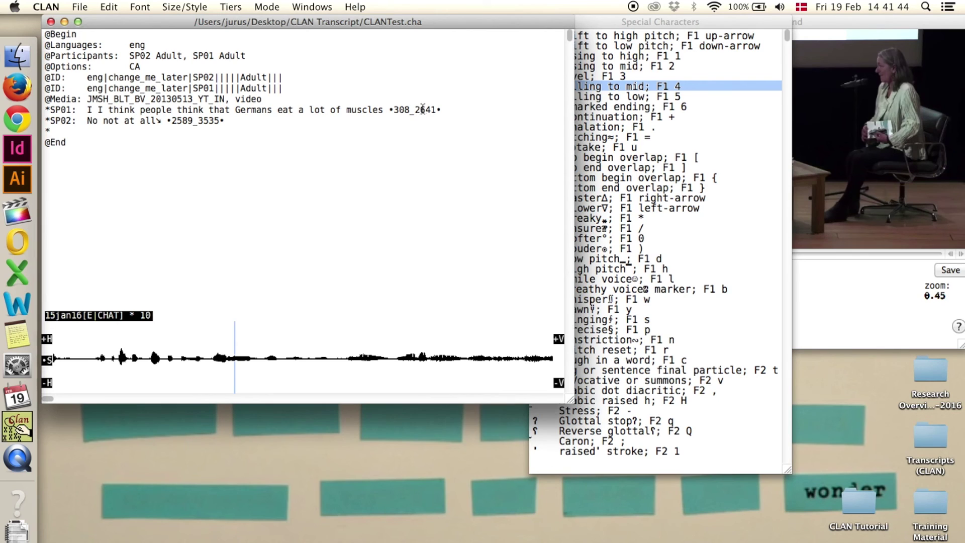
- Change the SP01 bullet's end time from 2641 to 2640
left_click_drag(415, 109, 435, 108)
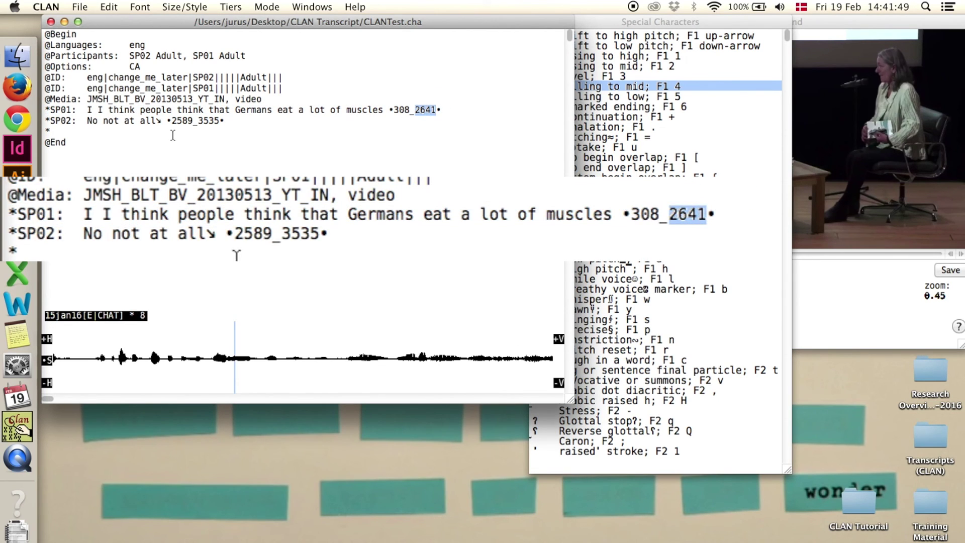
left_click_drag(172, 122, 196, 126)
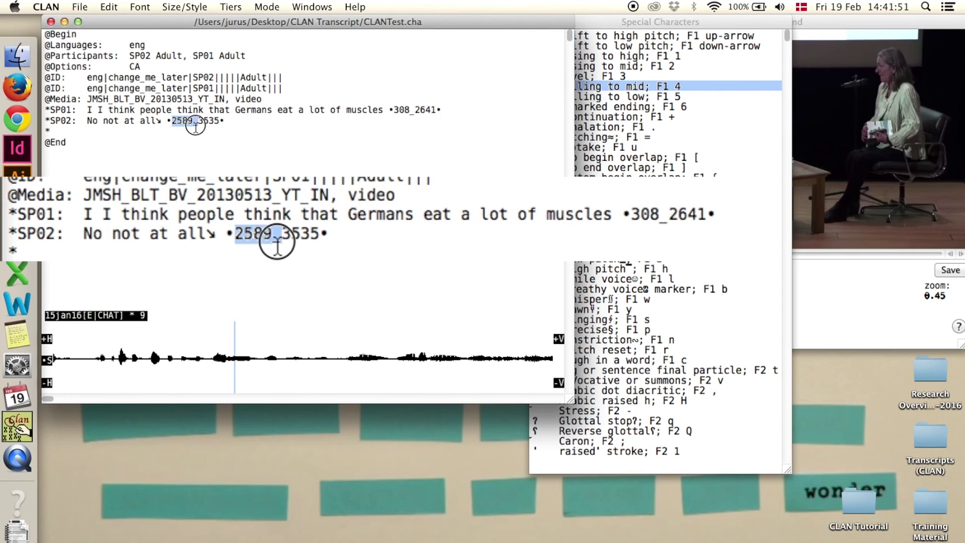
left_click(186, 122)
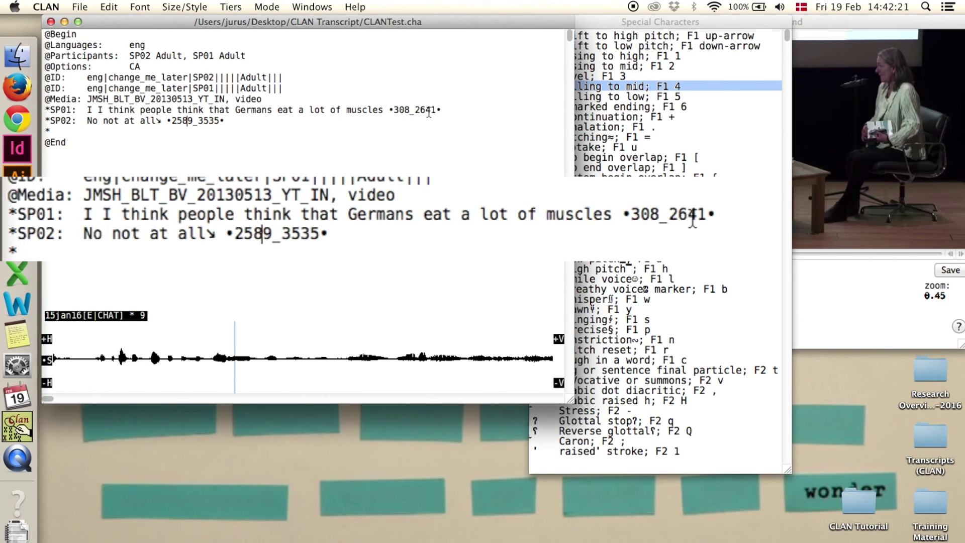
left_click(434, 110)
key("BackSpace")
type("0")
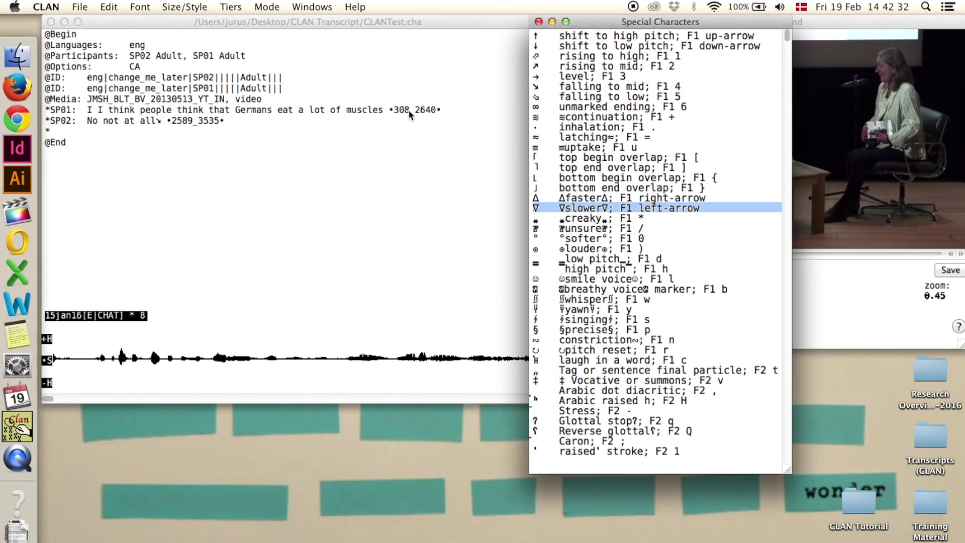
- Enclose 'es' of 'muscles' on the SP01 line in top begin and end overlap marks
left_click(579, 163)
left_click(566, 156)
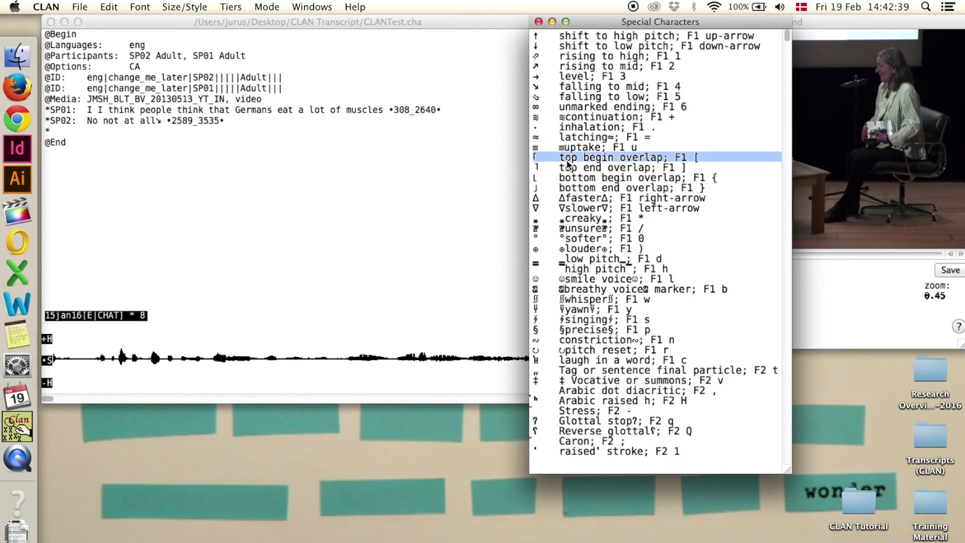
left_click(570, 169)
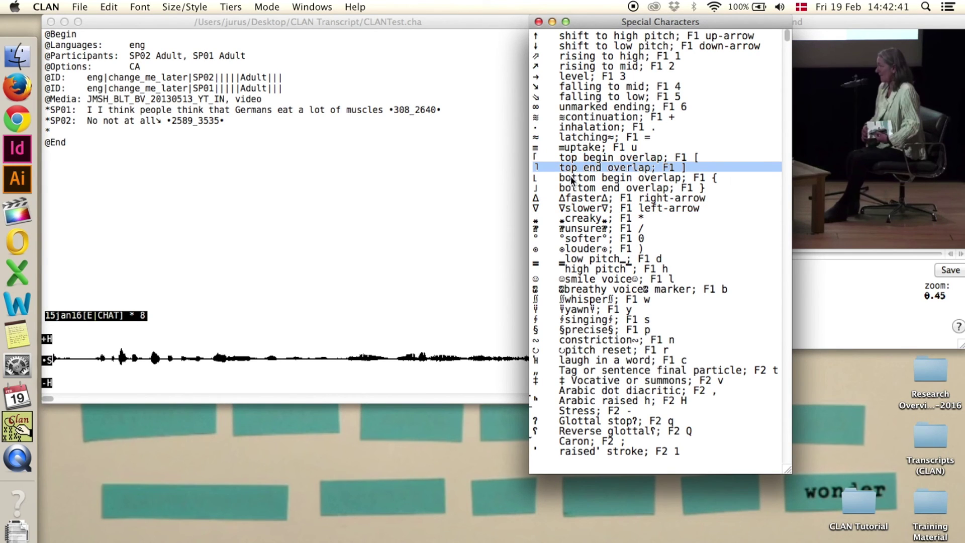
left_click(571, 177)
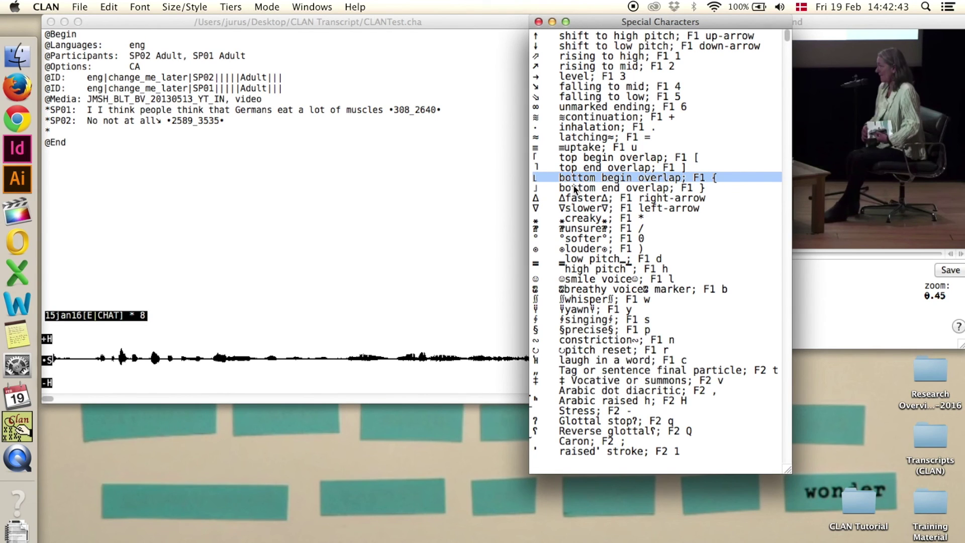
left_click(573, 186)
left_click(436, 109)
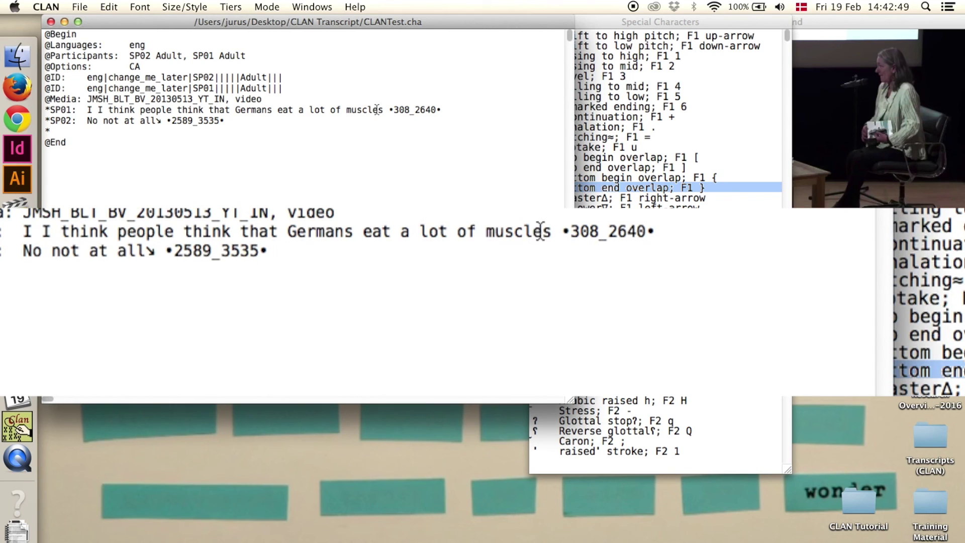
left_click(599, 159)
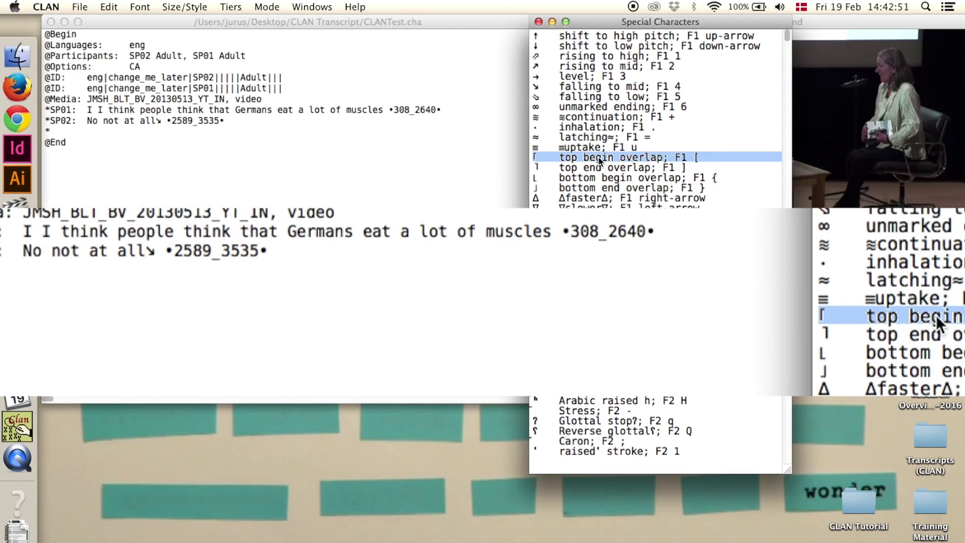
double_click(584, 160)
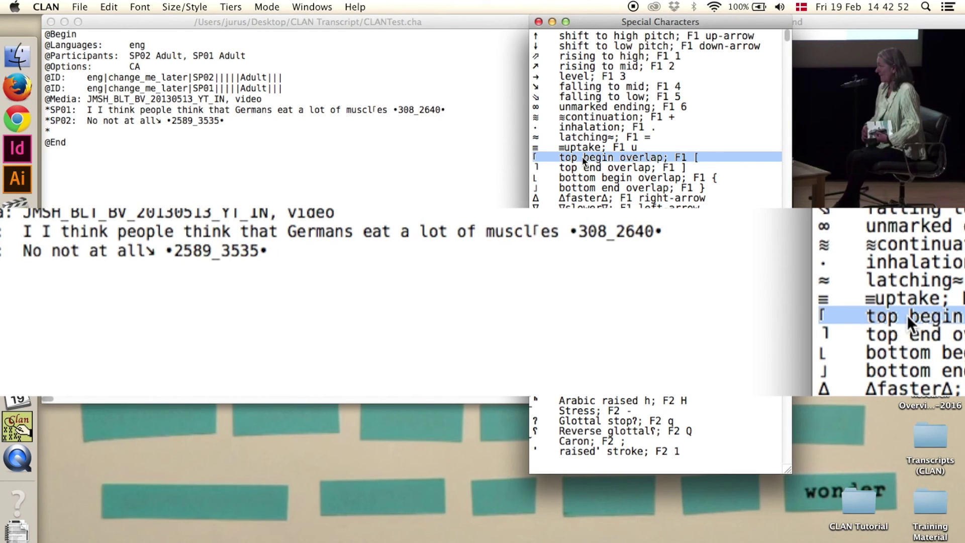
left_click(387, 111)
left_click(627, 179)
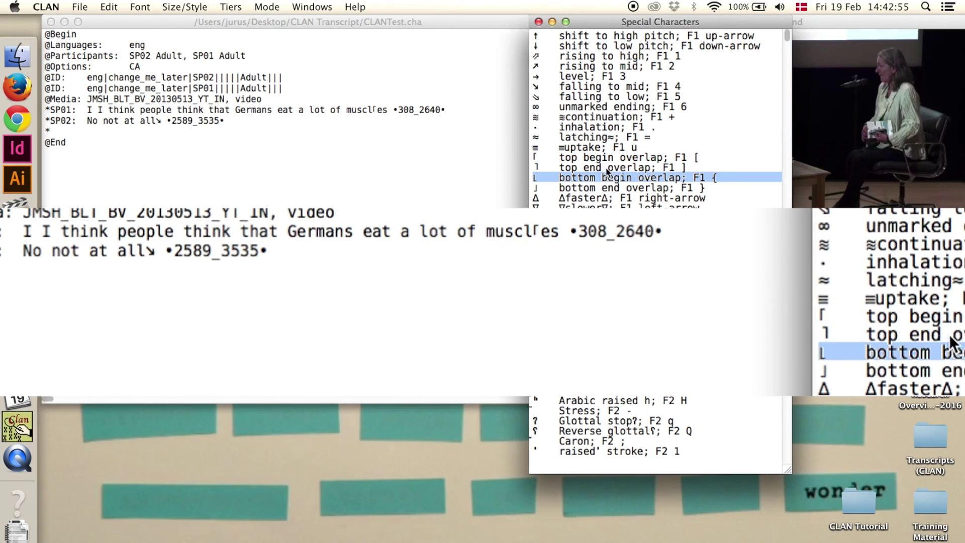
left_click(604, 169)
double_click(605, 168)
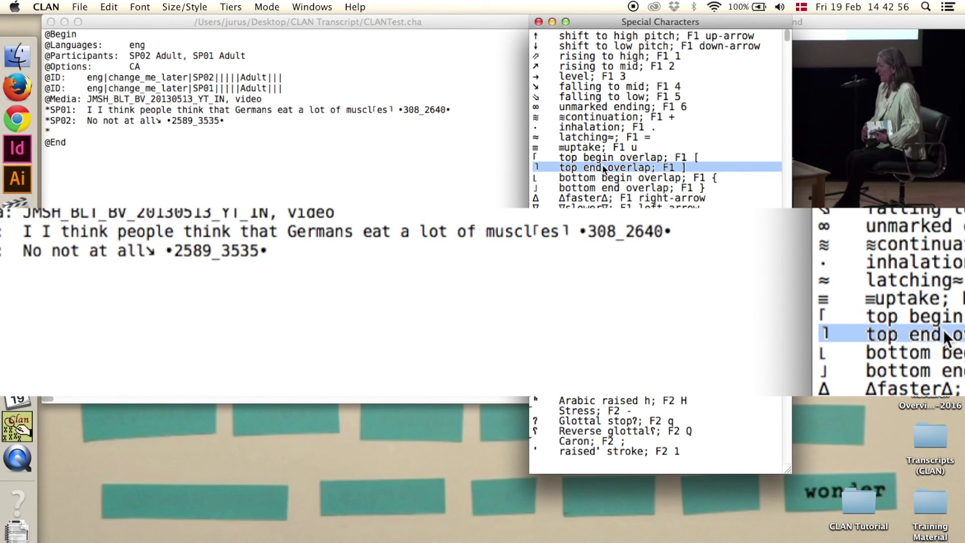
- Enclose 'No' on the SP02 line in bottom begin and end overlap marks
left_click(108, 126)
left_click(88, 121)
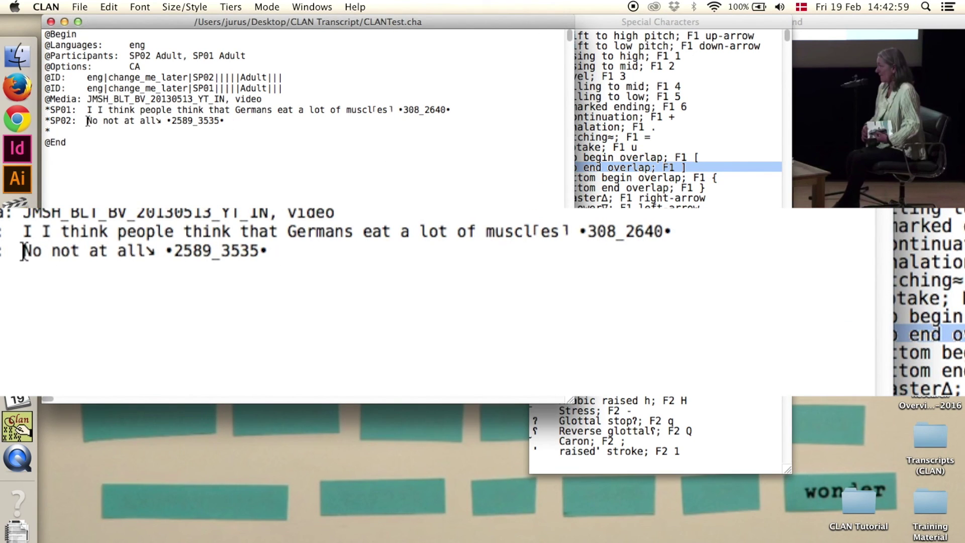
left_click(629, 206)
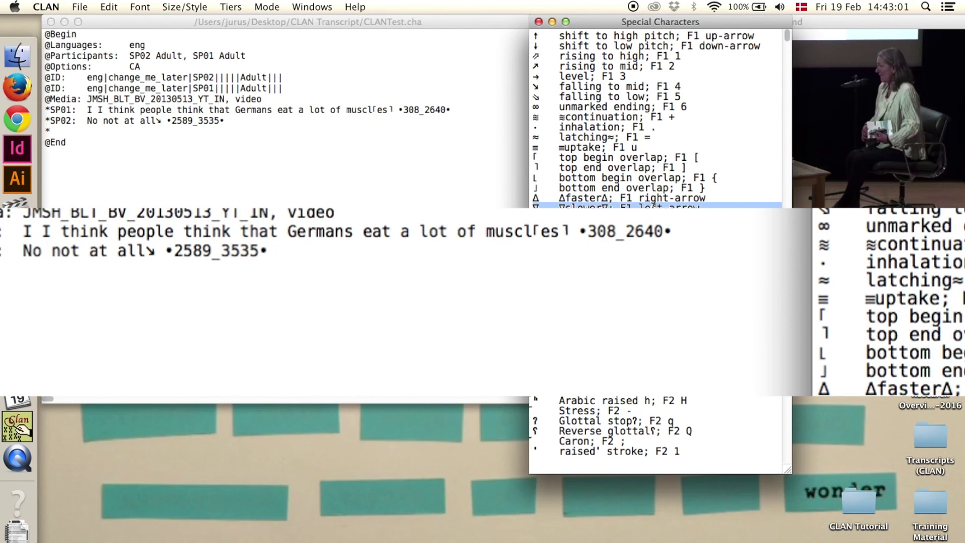
double_click(587, 179)
left_click(101, 123)
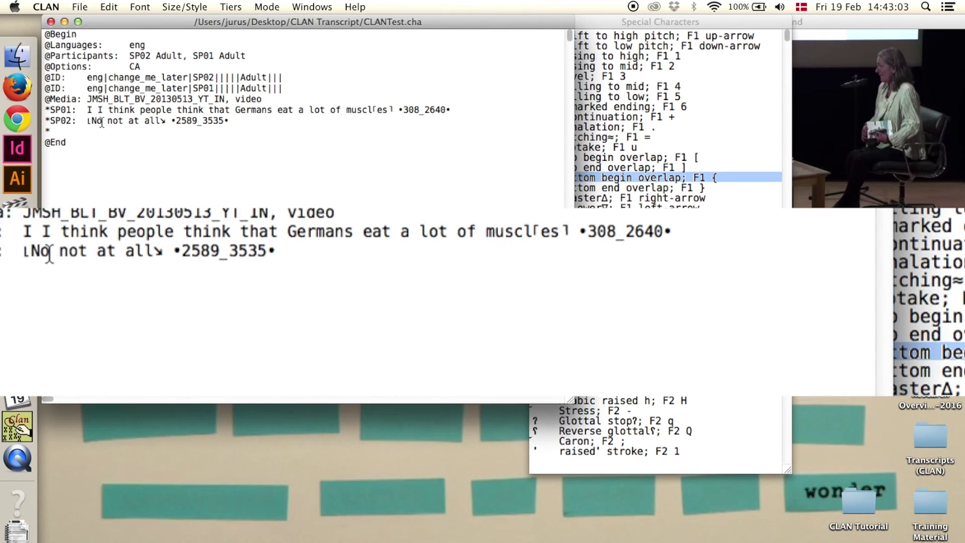
left_click(603, 190)
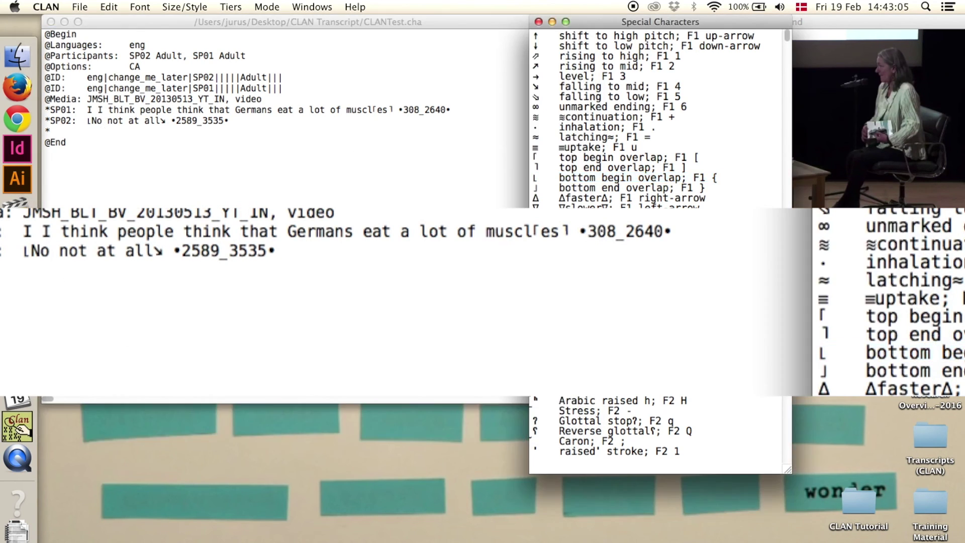
left_click(602, 189)
double_click(603, 190)
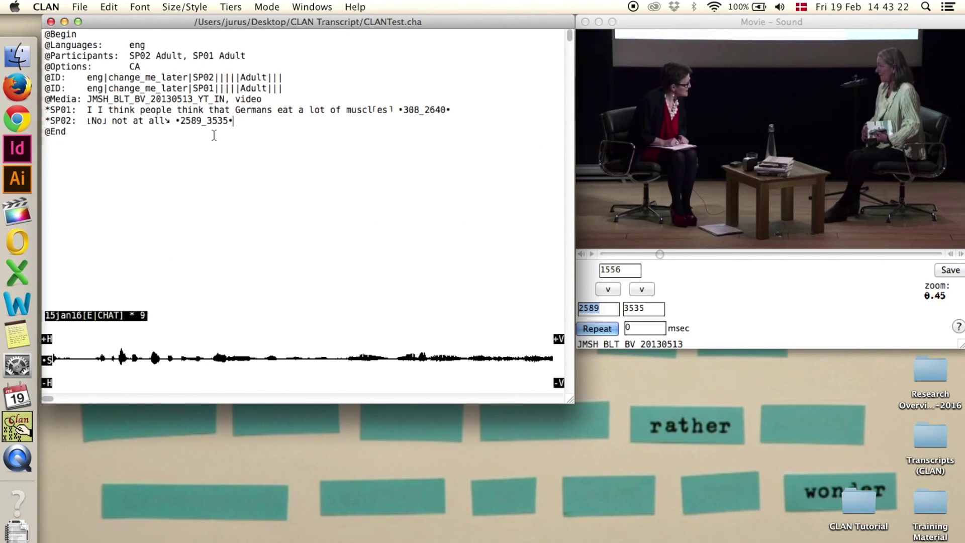
- Add a %com tier reading 'Write a comment.' under the SP01 utterance
left_click(232, 121)
left_click(465, 110)
key("Return")
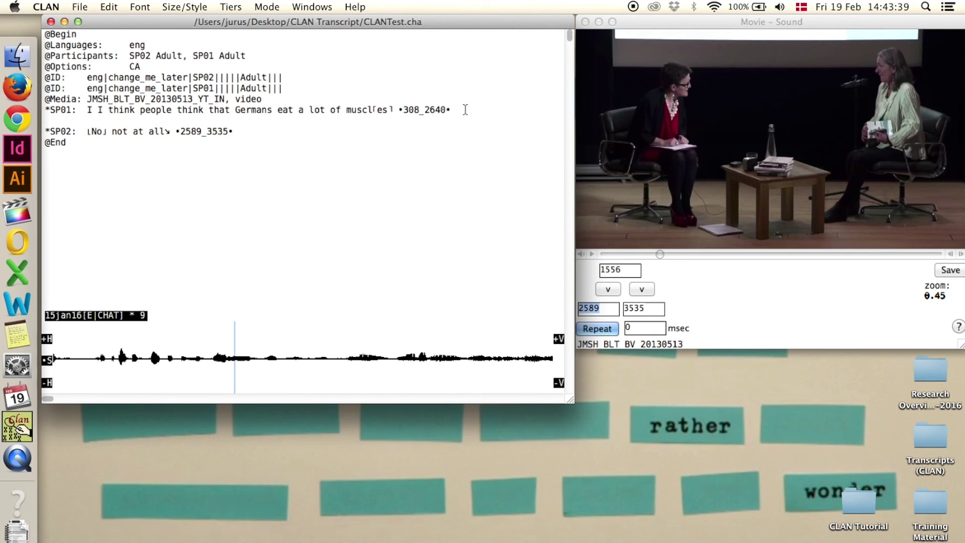
key("BackSpace")
type("%")
type("com")
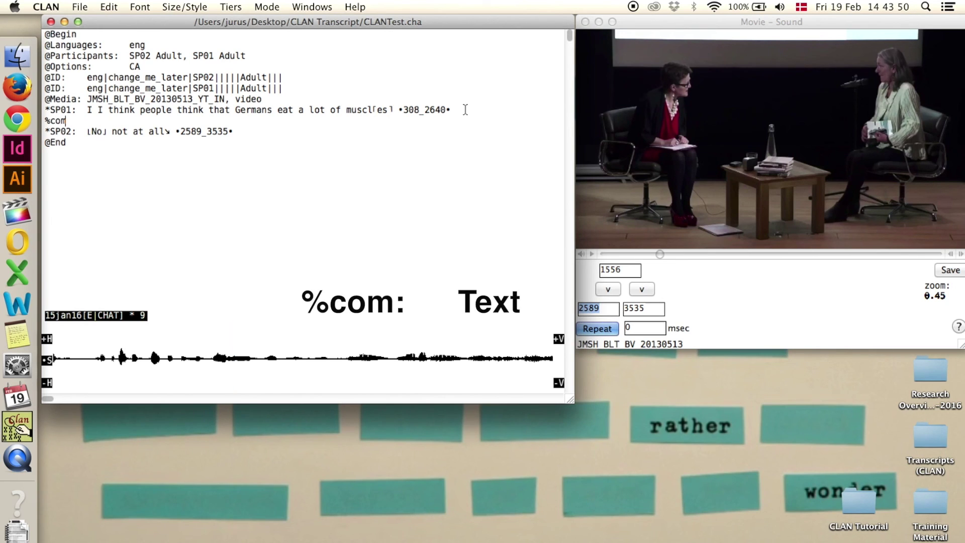
type(":\tWrite ")
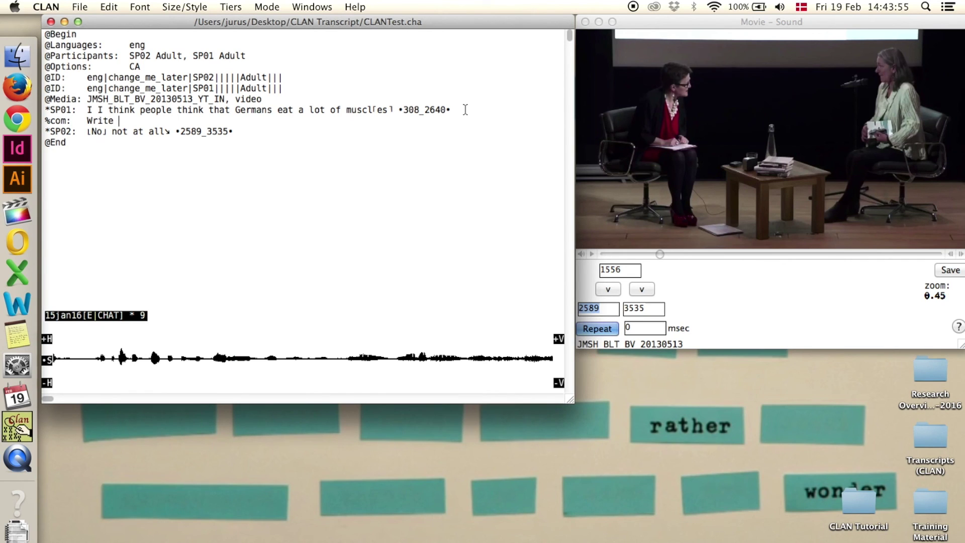
type("a comment.")
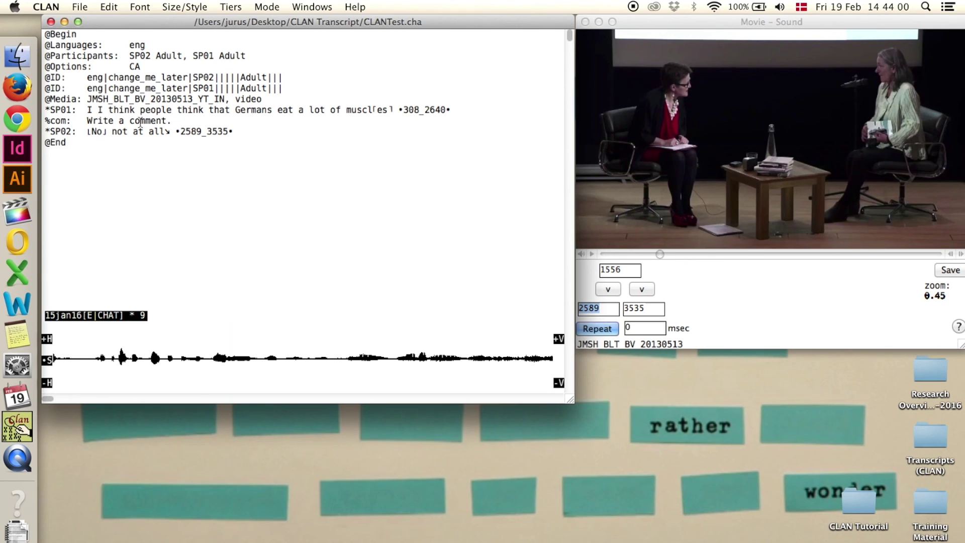
mouse_move(186, 121)
left_mouse_down()
mouse_move(36, 122)
mouse_move(47, 110)
mouse_move(226, 100)
mouse_move(219, 110)
left_mouse_up()
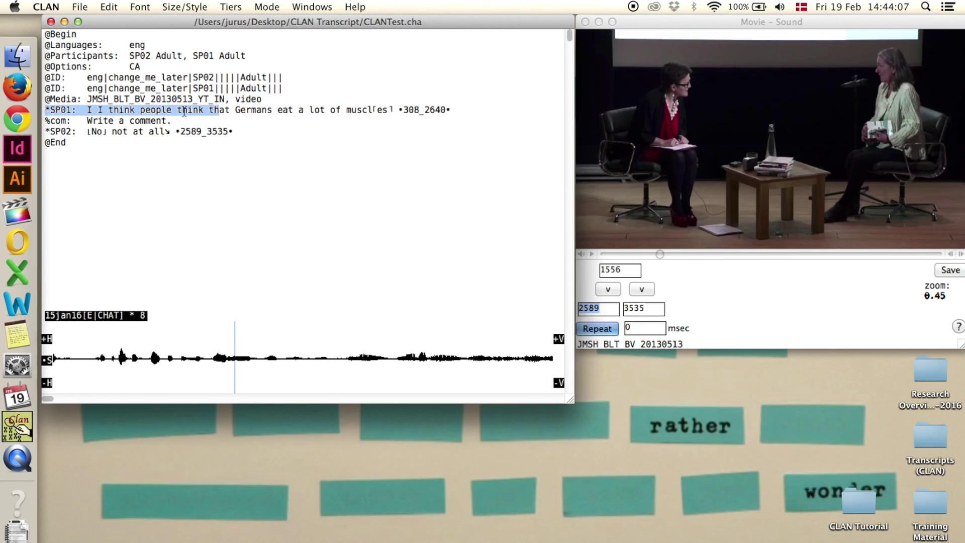
left_click(161, 119)
- Add a %com tier reading 'Another comment.' under the SP02 utterance
left_click_drag(78, 131, 43, 131)
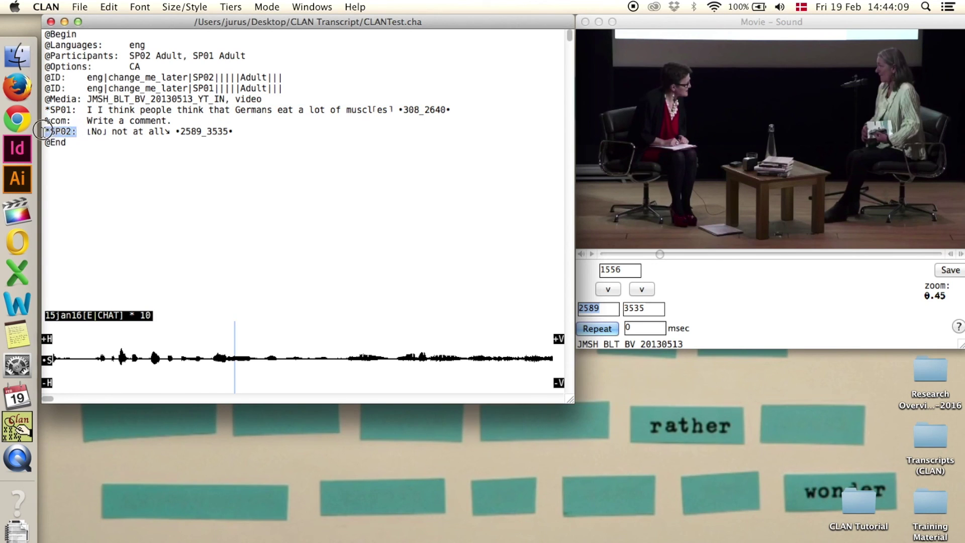
left_click(237, 131)
key("Return")
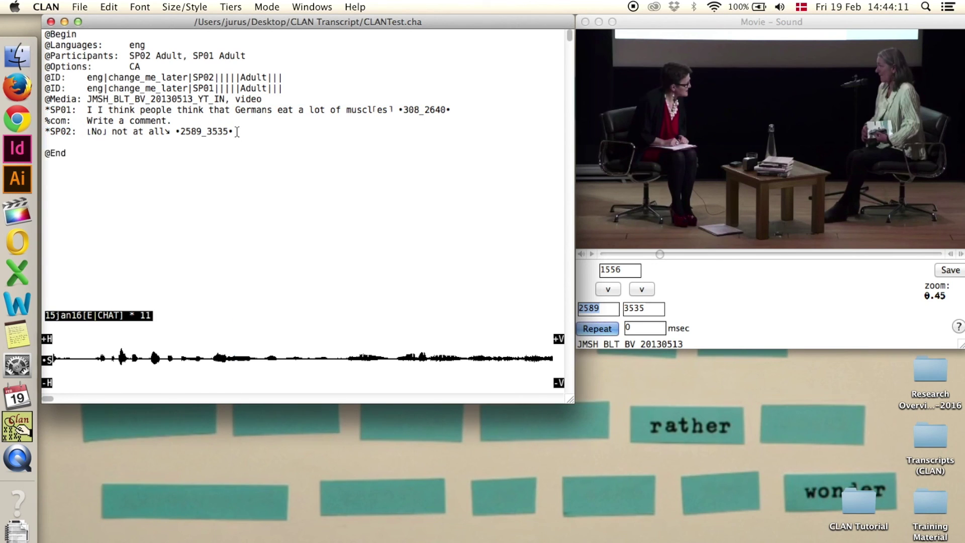
type("%com:\tAnother comment")
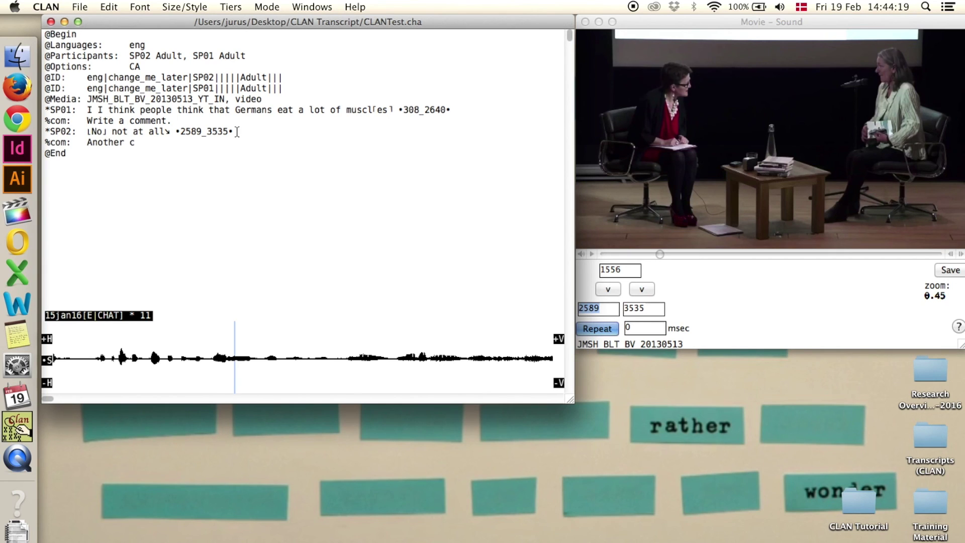
type(".")
- Save CLANTest.cha, then open CLAN Options and check the checkpoint interval of 20
left_click(80, 7)
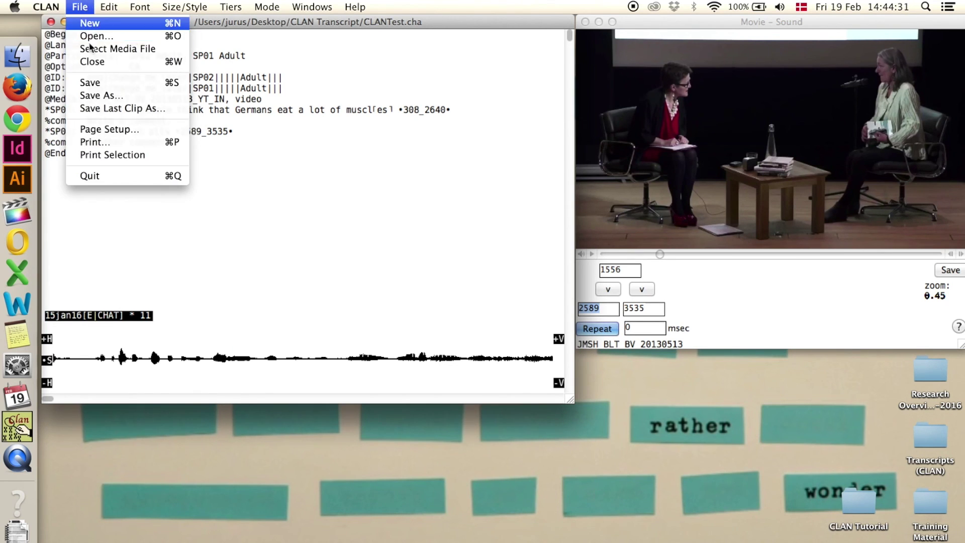
left_click(103, 86)
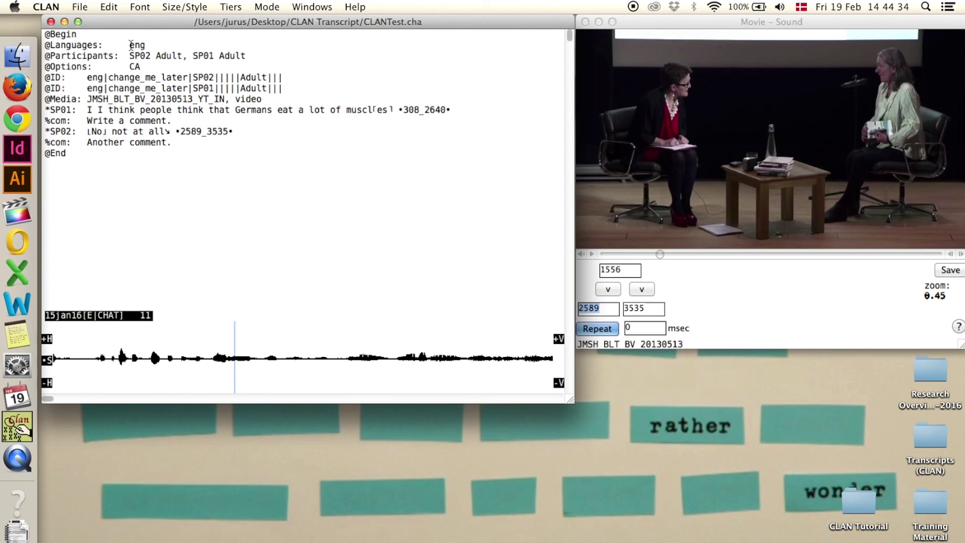
left_click(110, 8)
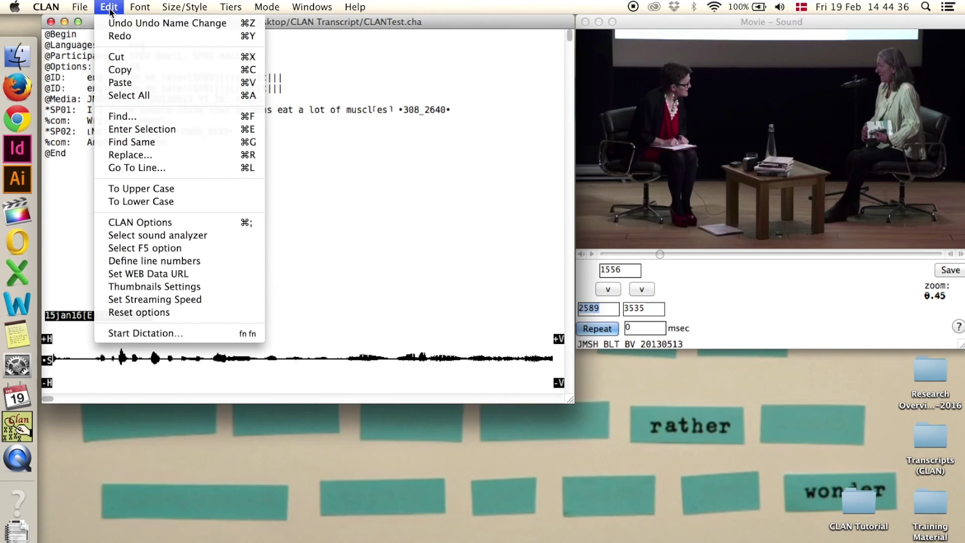
left_click(163, 220)
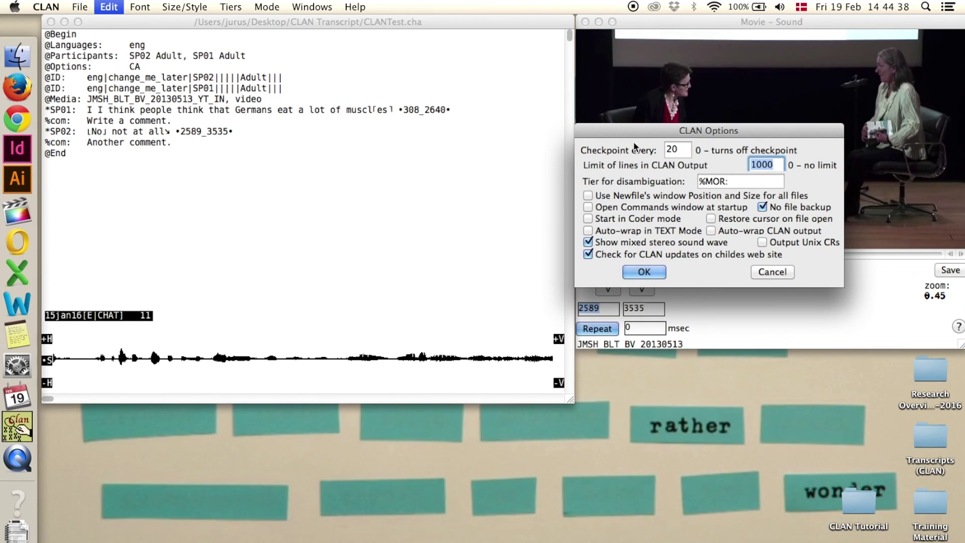
left_click_drag(659, 128, 277, 129)
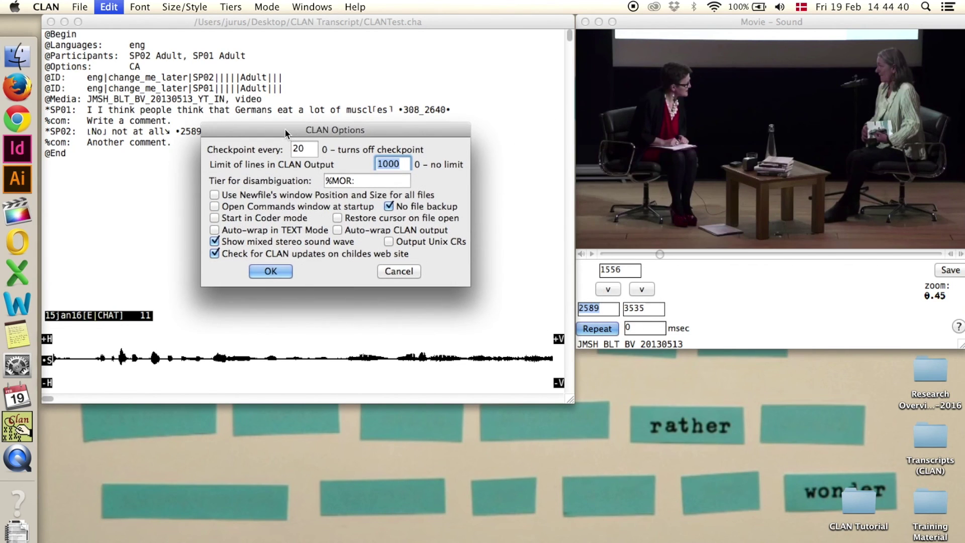
double_click(307, 147)
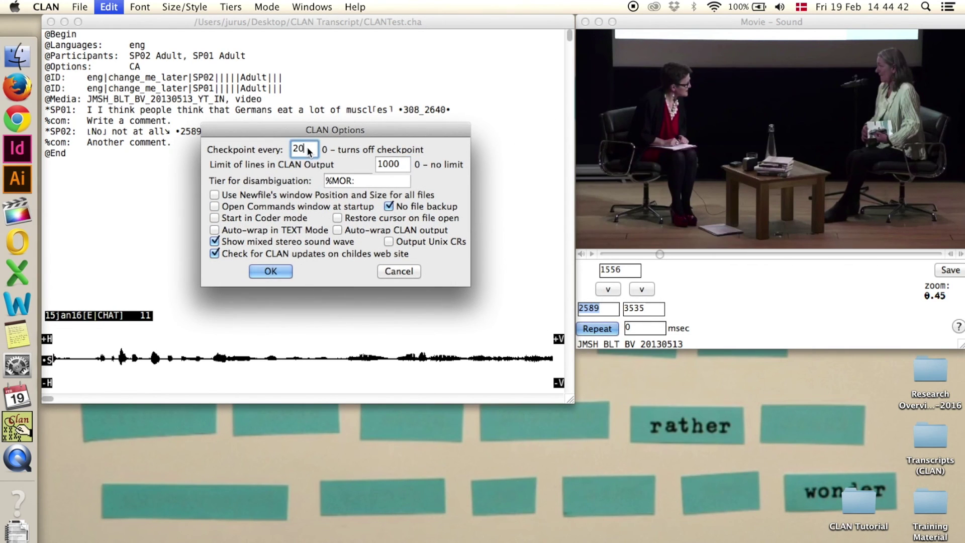
left_click(307, 147)
left_click(287, 148)
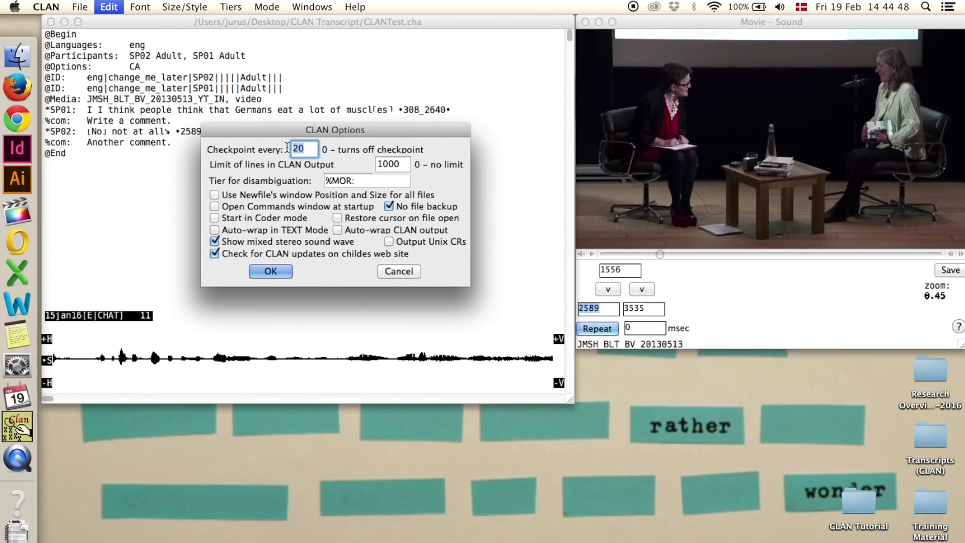
left_click(297, 155)
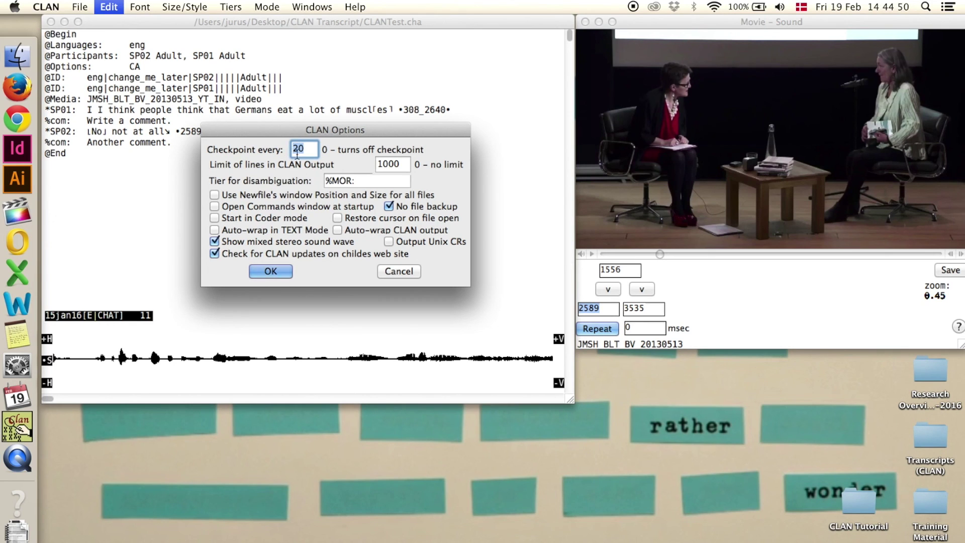